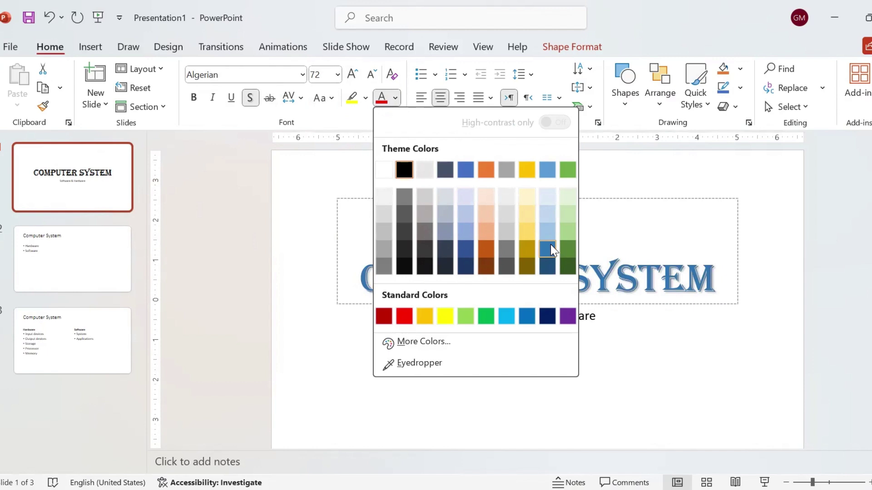
Color the COMPUTER SYSTEM title on slide 1 with the second-darkest shade of the light blue theme color.
left_click(551, 246)
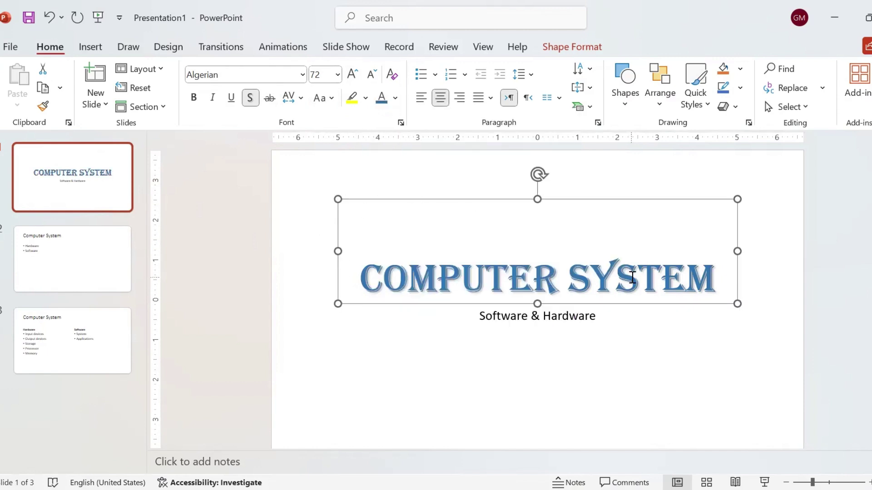
Highlight the subtitle "Software & Hardware" on slide 1 in yellow.
left_click(549, 316)
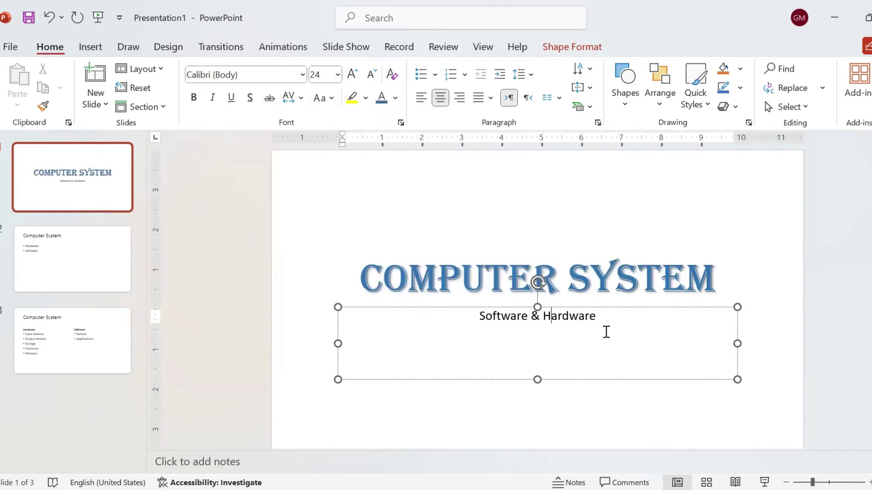
left_click(353, 98)
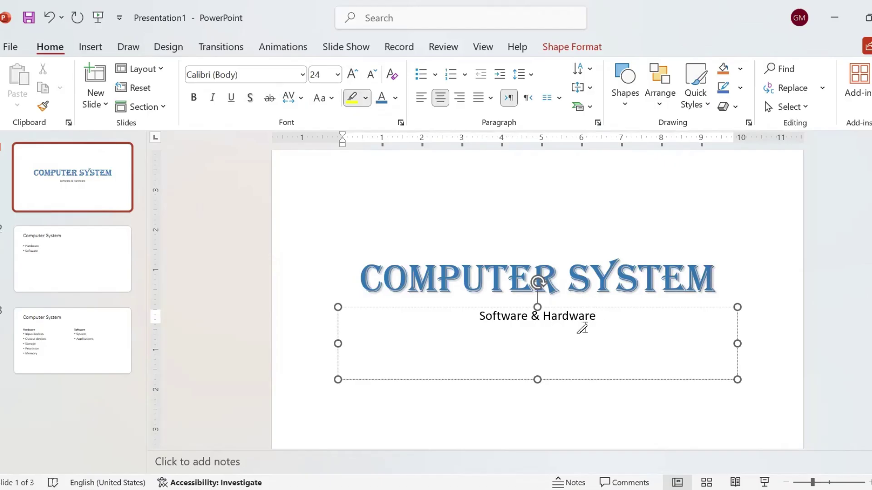
left_click_drag(597, 315, 489, 314)
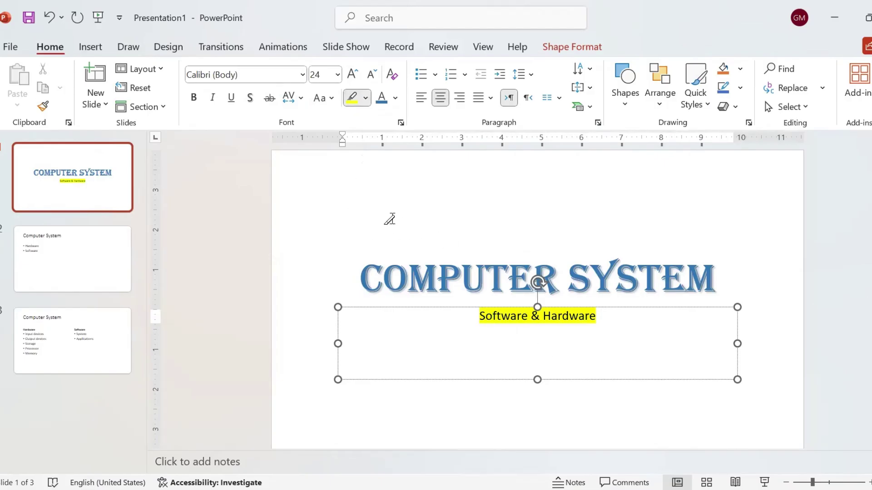
left_click(352, 106)
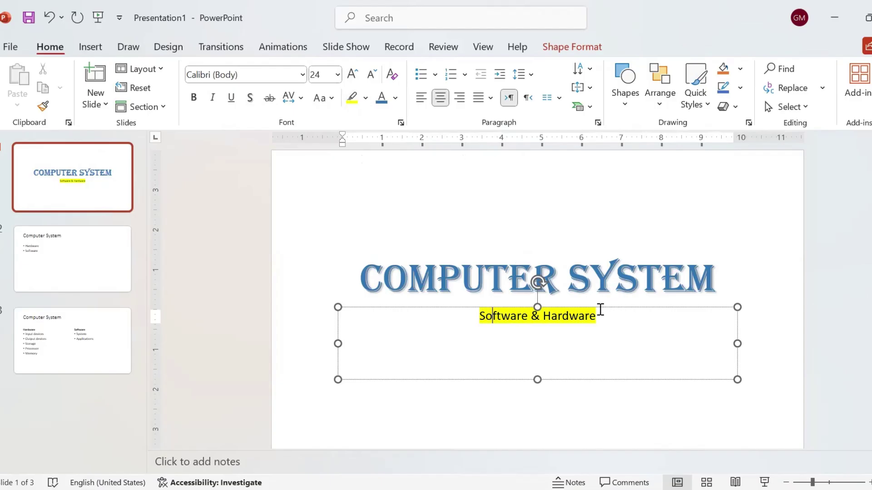
Remove the highlight color from the subtitle "Software & Hardware" and deselect its text box.
left_click_drag(598, 315, 485, 314)
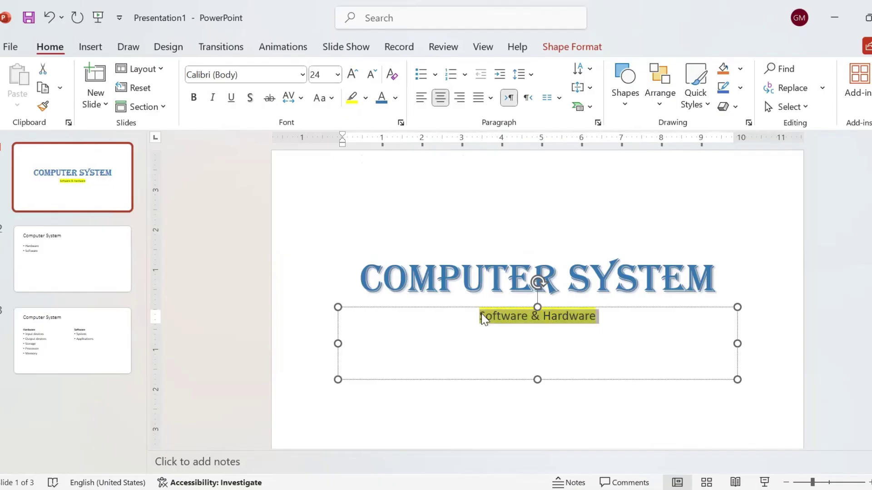
left_click(366, 98)
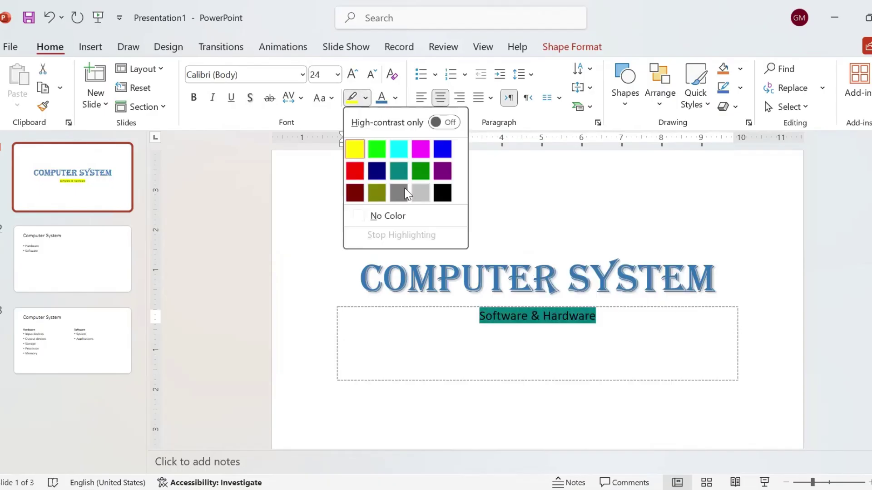
left_click(378, 216)
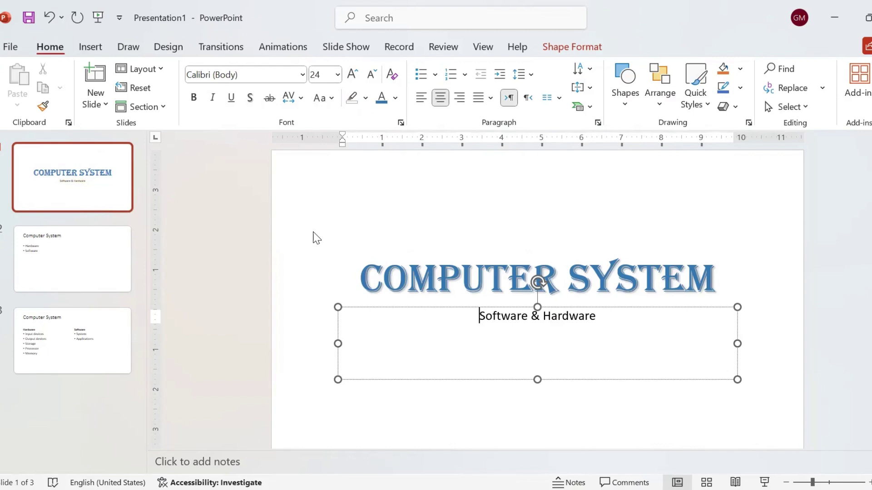
left_click(313, 232)
Set the "Computer System" title on slide 2 to font size 54 and make it bold.
left_click(66, 253)
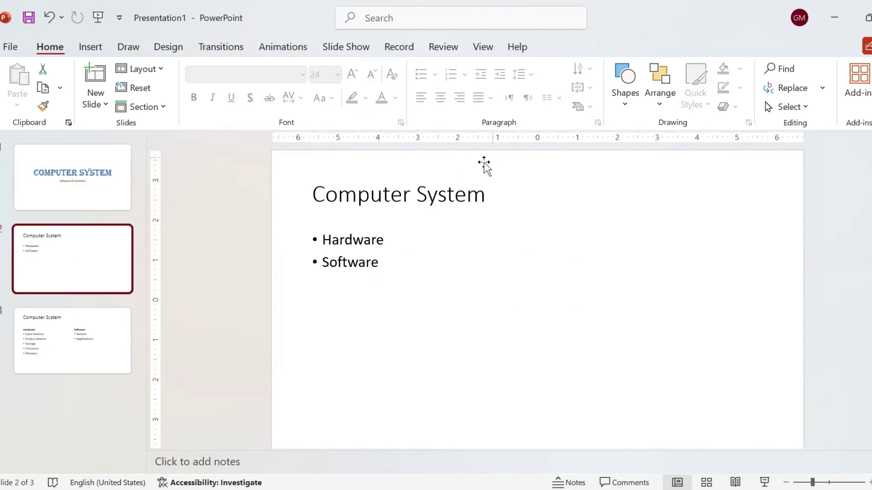
left_click(418, 190)
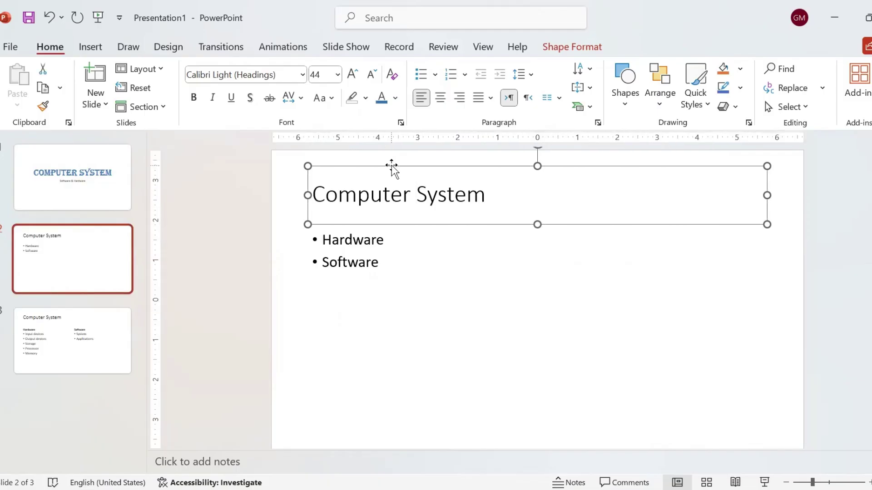
left_click(338, 75)
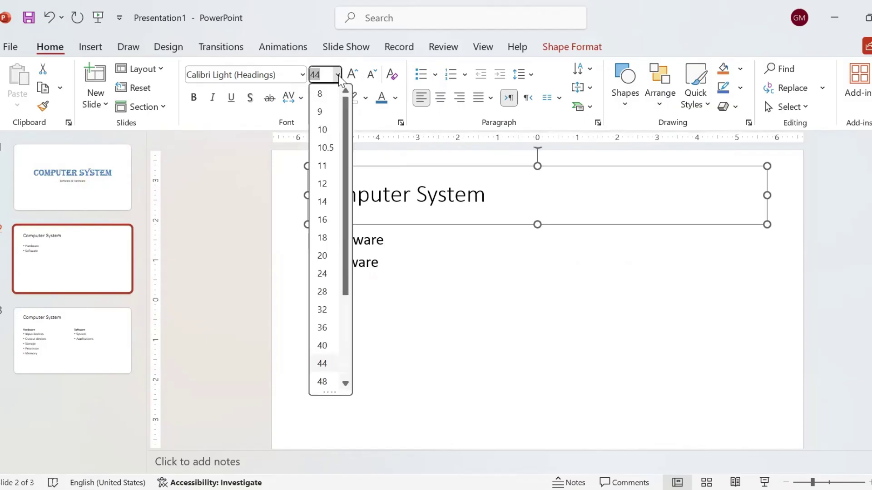
left_click(346, 383)
left_click(324, 381)
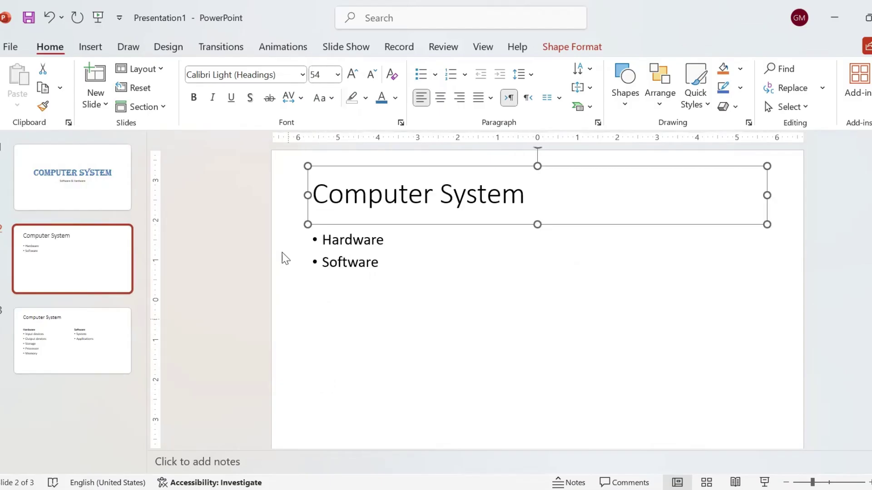
left_click(191, 98)
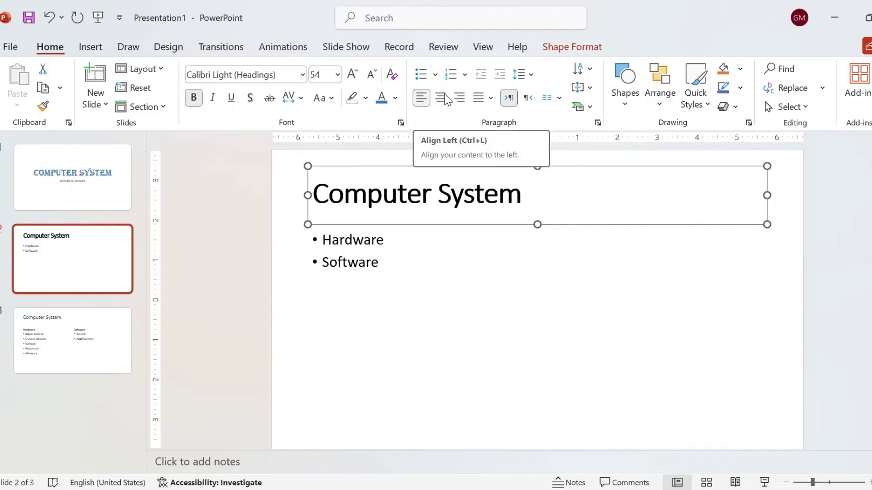
Center the "Computer System" title on slide 2 and color its text dark red.
left_click(444, 98)
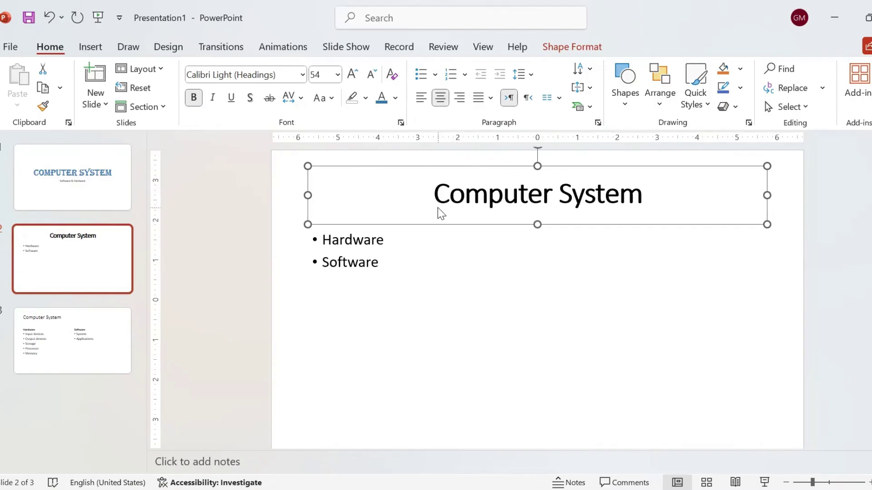
left_click(460, 98)
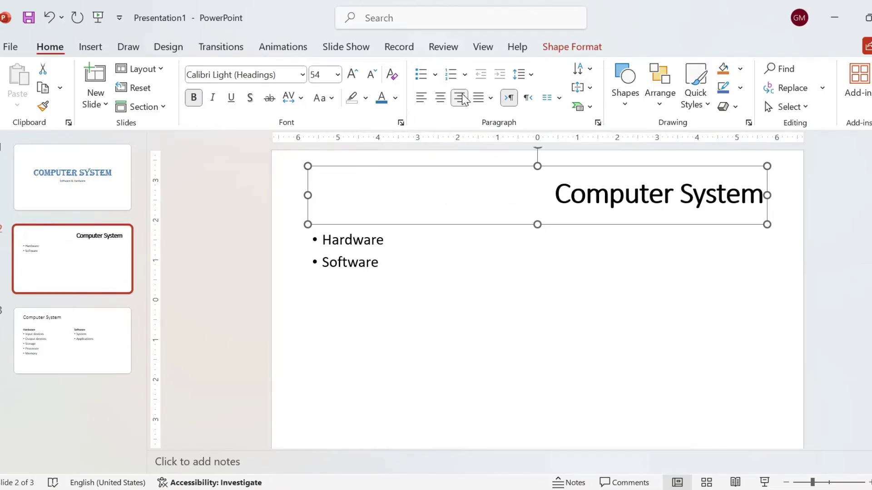
left_click(490, 98)
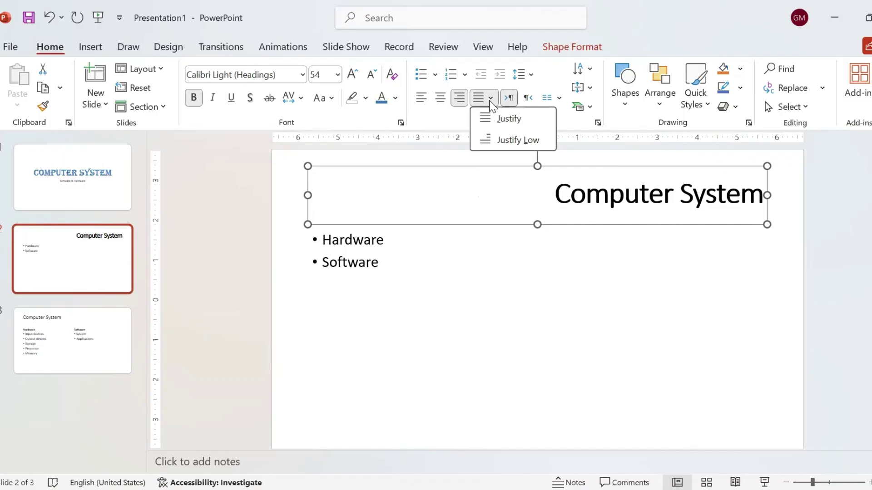
left_click(441, 98)
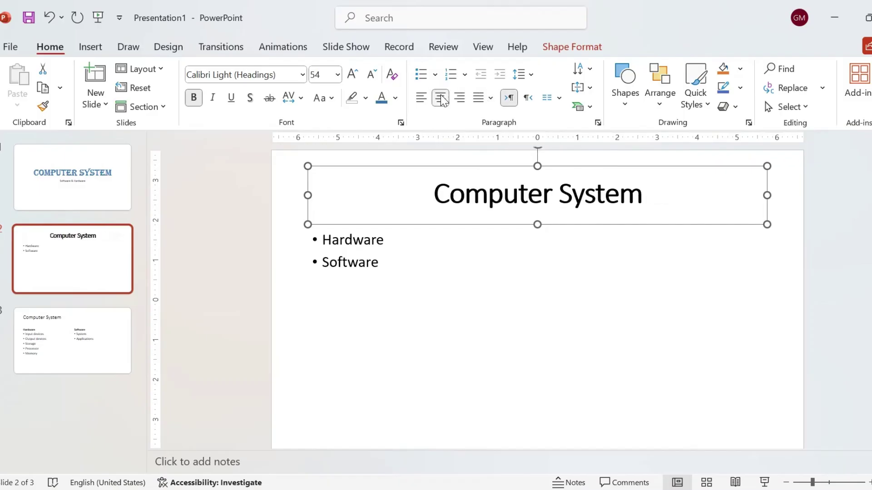
left_click(396, 102)
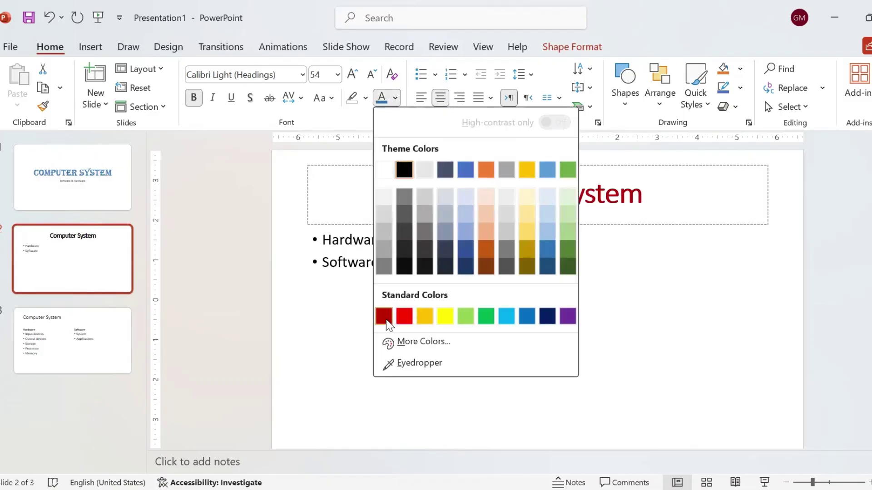
left_click(383, 316)
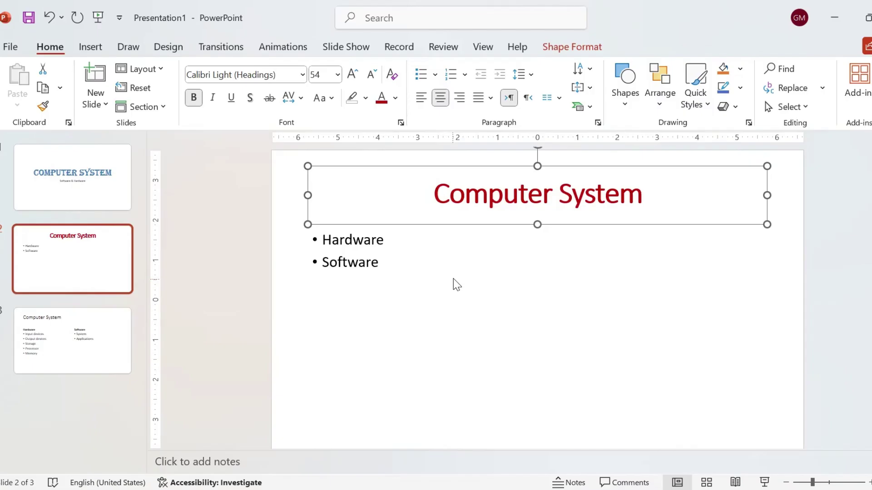
Set the font size of the Hardware and Software bullet list on slide 2 to 44.
left_click(346, 262)
left_click(340, 239)
left_click(336, 227)
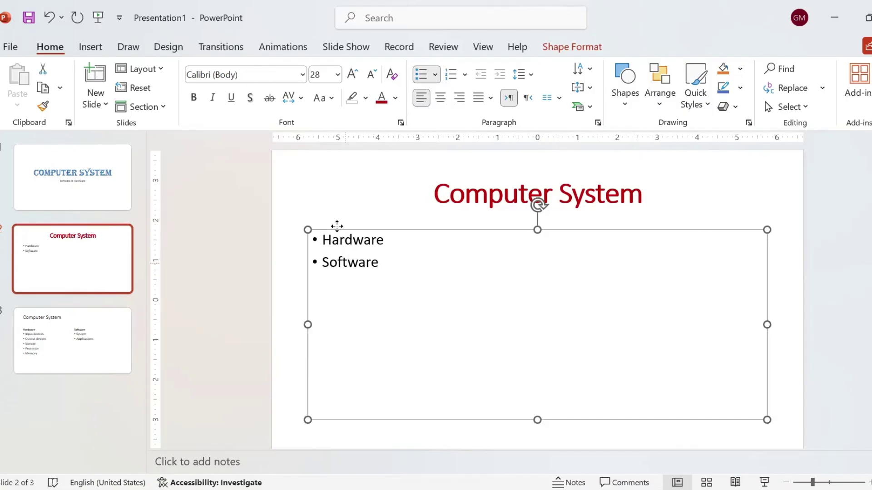
left_click(337, 75)
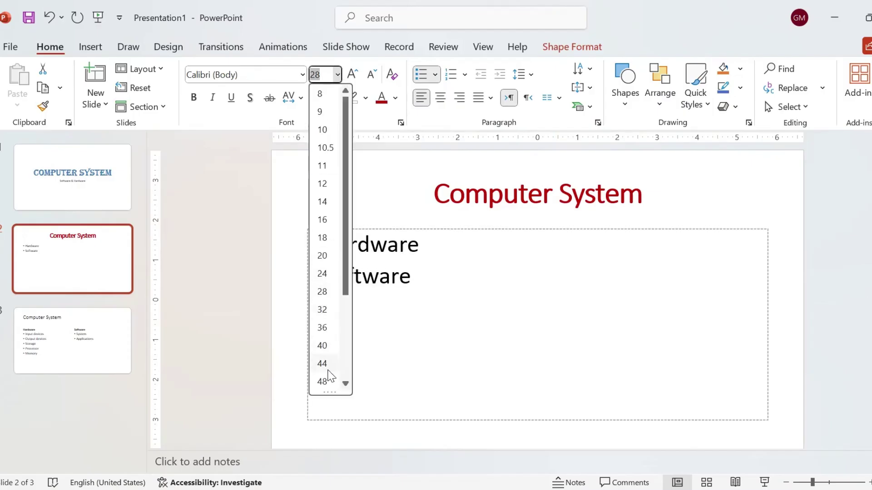
left_click(327, 368)
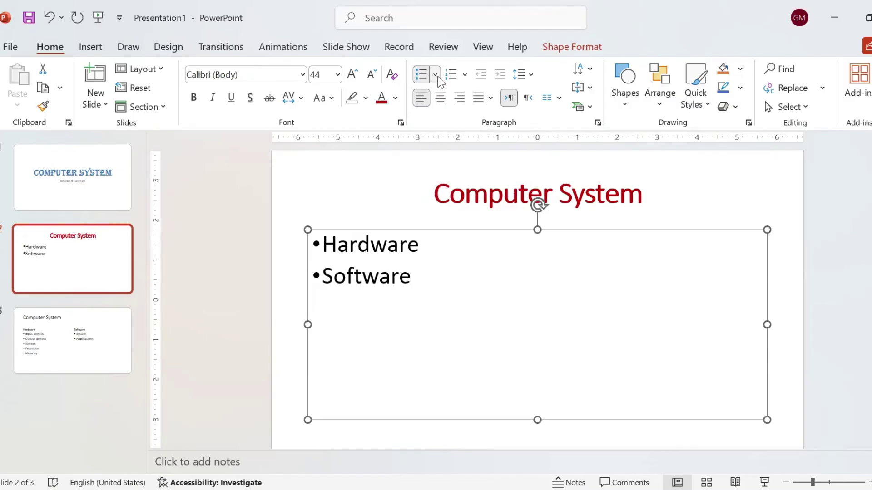
Change the bullets of the Hardware and Software list to the arrow style.
left_click(437, 77)
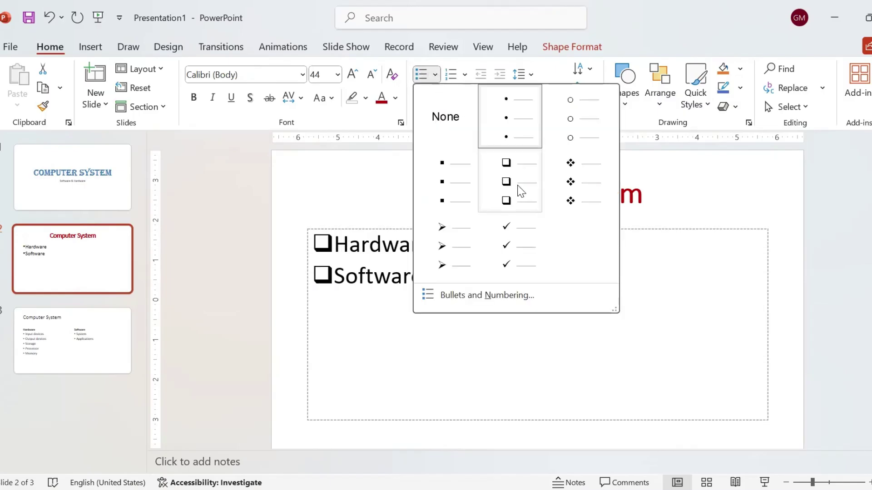
left_click(465, 76)
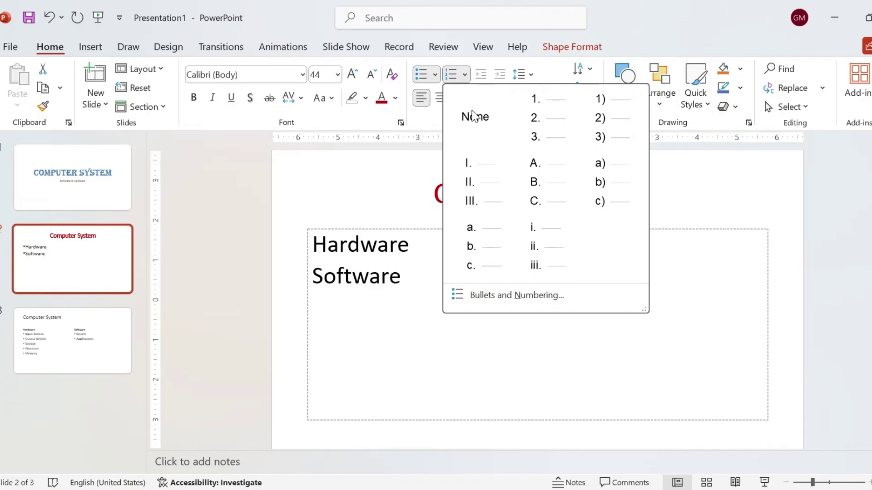
left_click(435, 74)
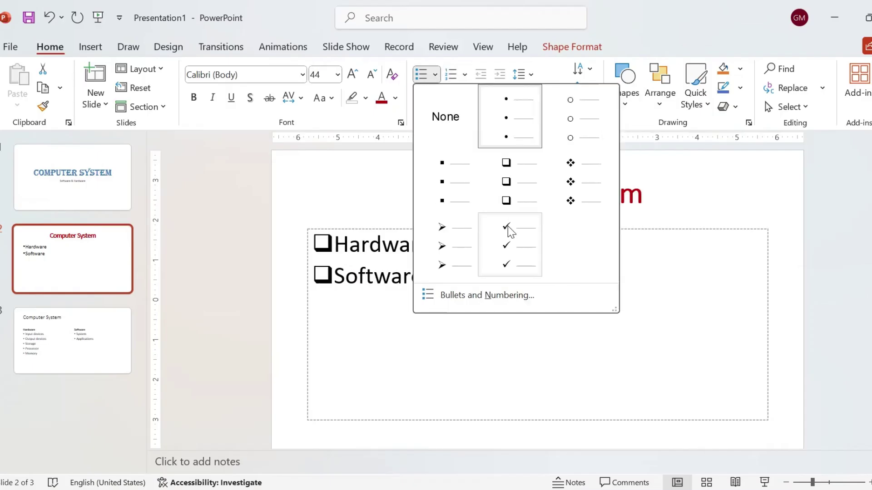
left_click(439, 247)
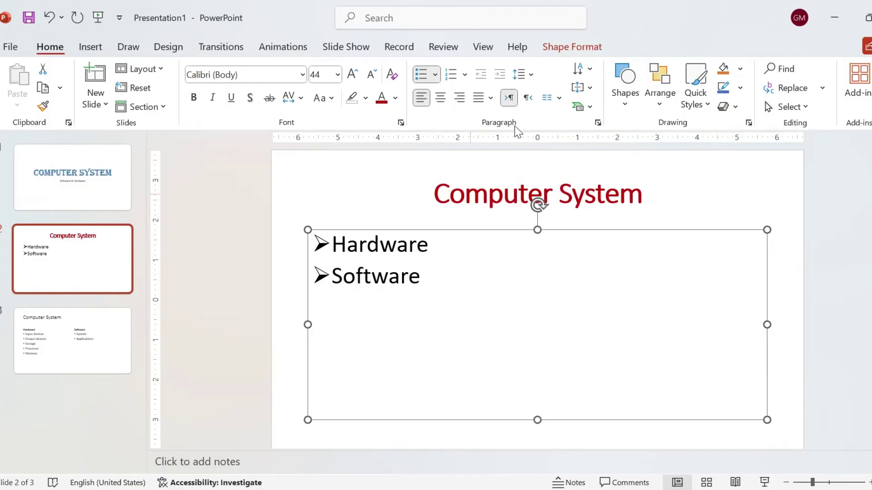
Set the line spacing of the Hardware and Software list to 2.0.
left_click(530, 76)
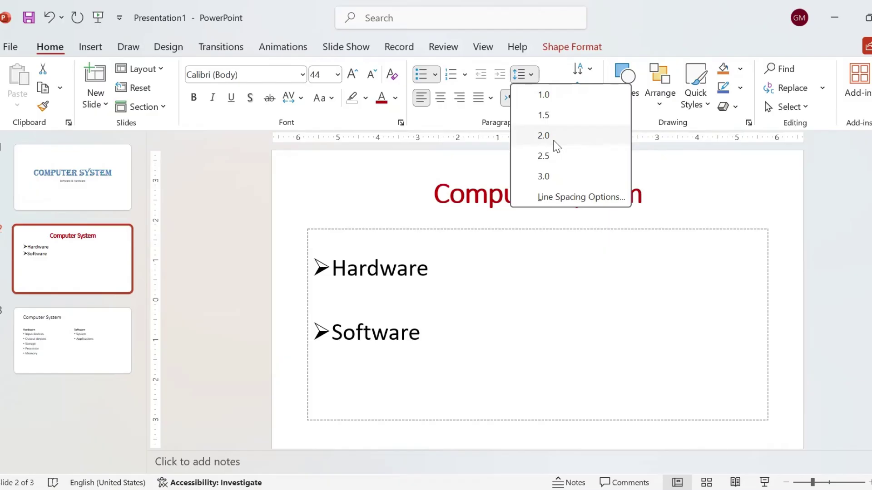
left_click(555, 141)
Use Line Spacing Options to set the list's before-text indentation to 0.6", keeping left alignment, and show the special indentation choices.
left_click(527, 77)
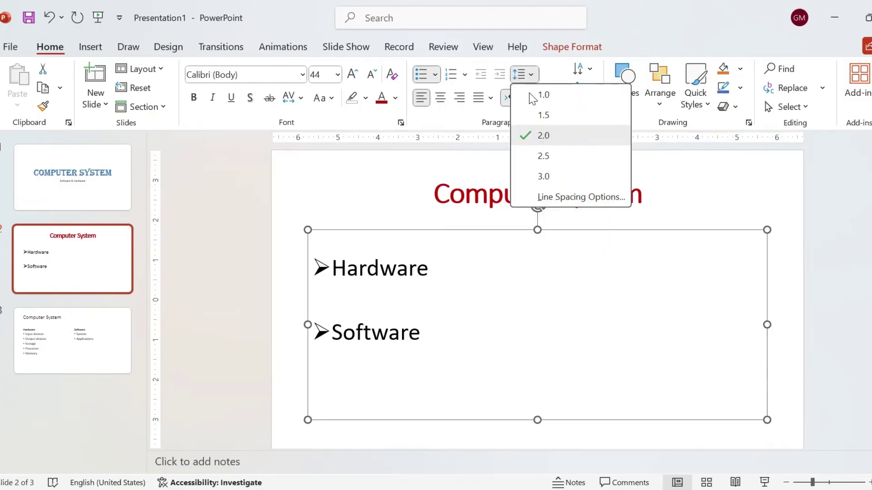
left_click(567, 198)
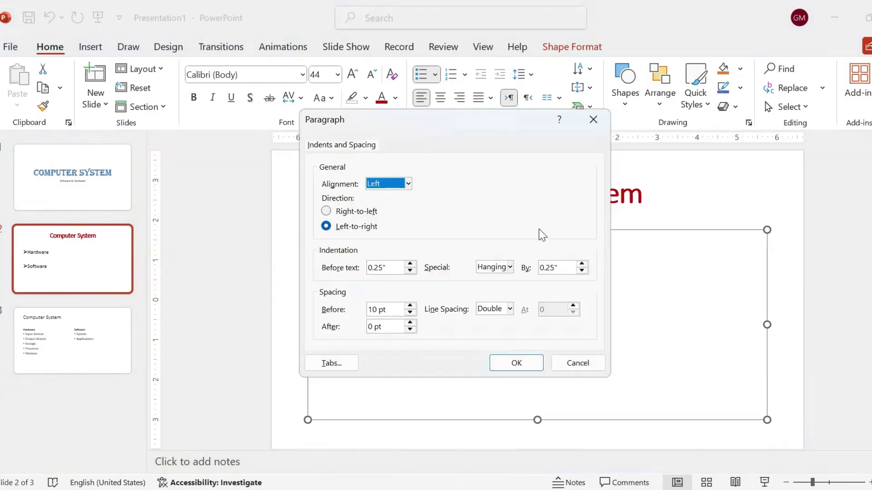
left_click(409, 184)
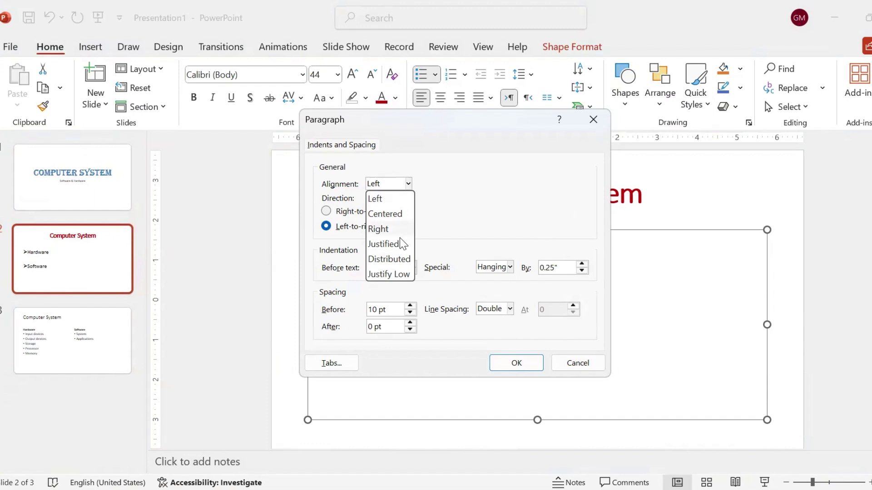
left_click(487, 205)
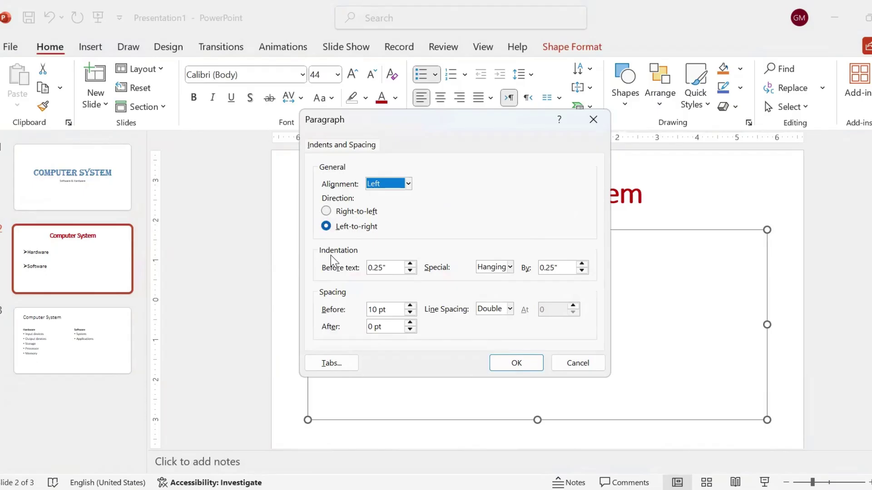
left_click_drag(500, 124, 659, 85)
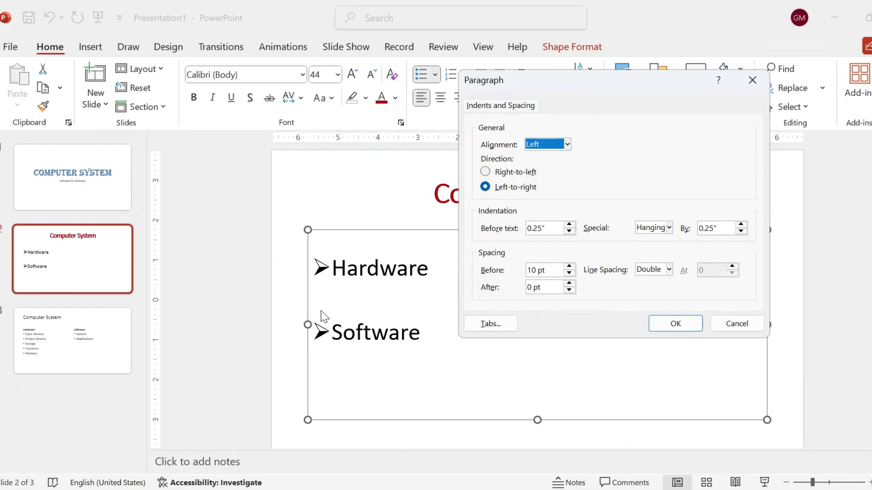
left_click(569, 224)
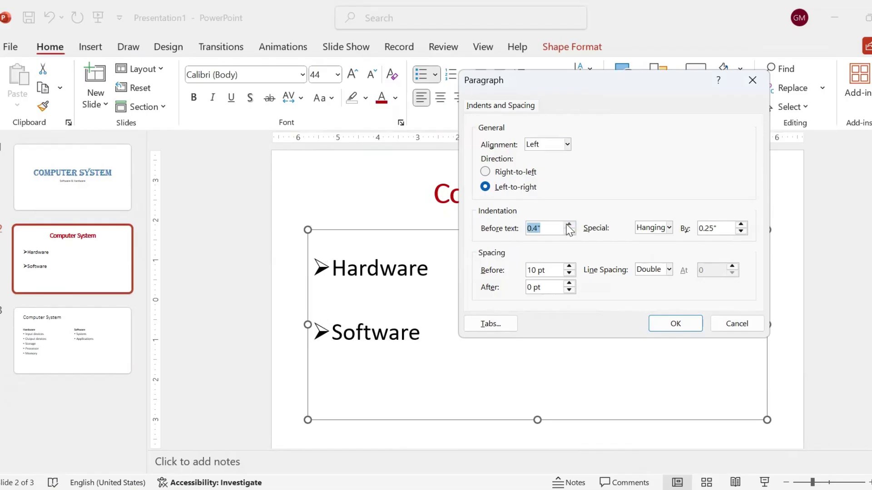
left_click(568, 225)
left_click(569, 225)
left_click(670, 228)
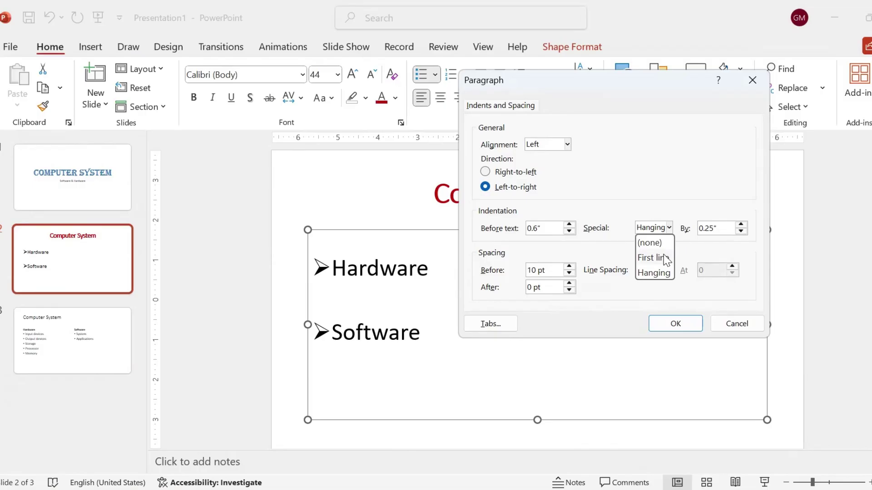
left_click_drag(331, 401, 431, 406)
left_click_drag(333, 388, 428, 386)
left_click_drag(335, 370, 417, 363)
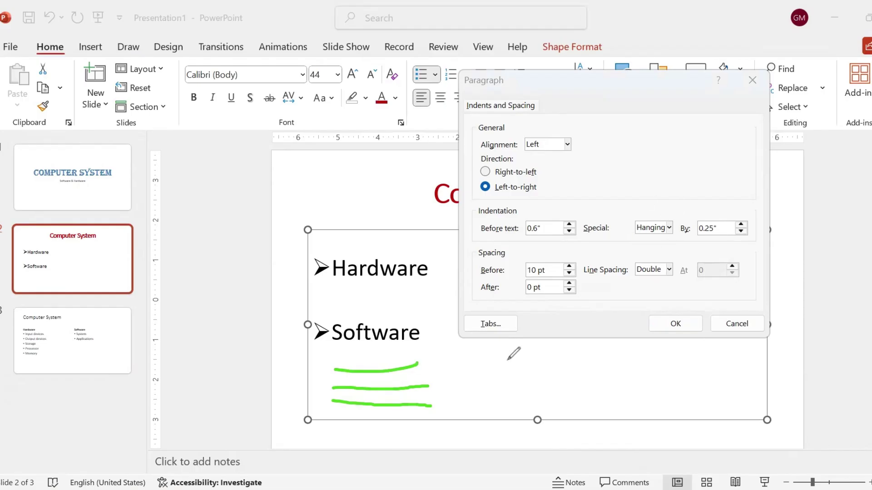
left_click_drag(495, 359, 541, 358)
left_click_drag(455, 376, 552, 371)
left_click_drag(458, 395, 556, 390)
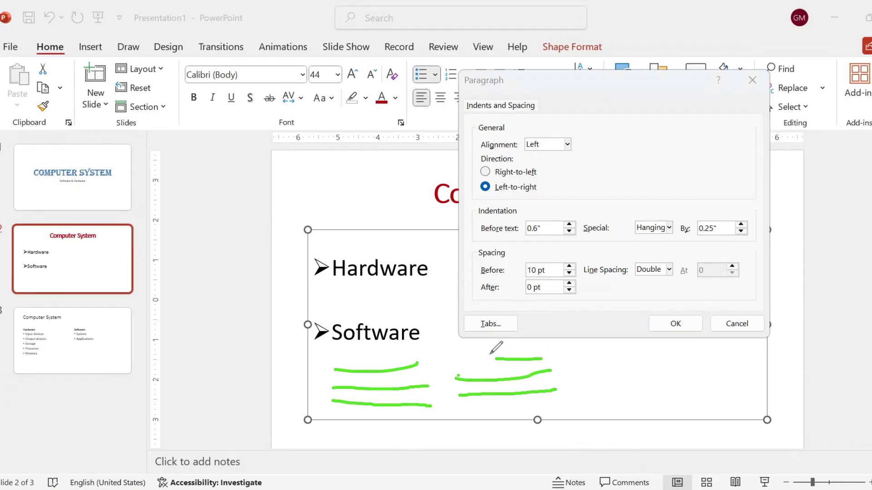
left_click(490, 355)
left_click_drag(588, 360, 707, 354)
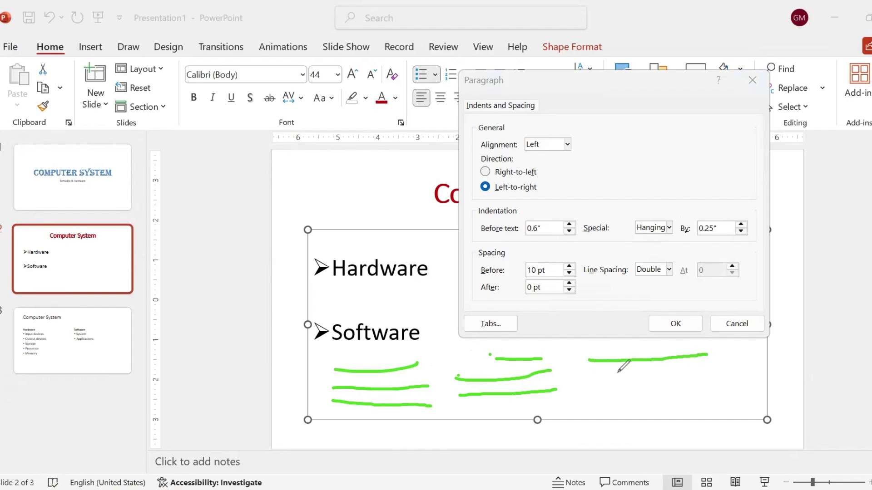
left_click_drag(617, 373, 713, 372)
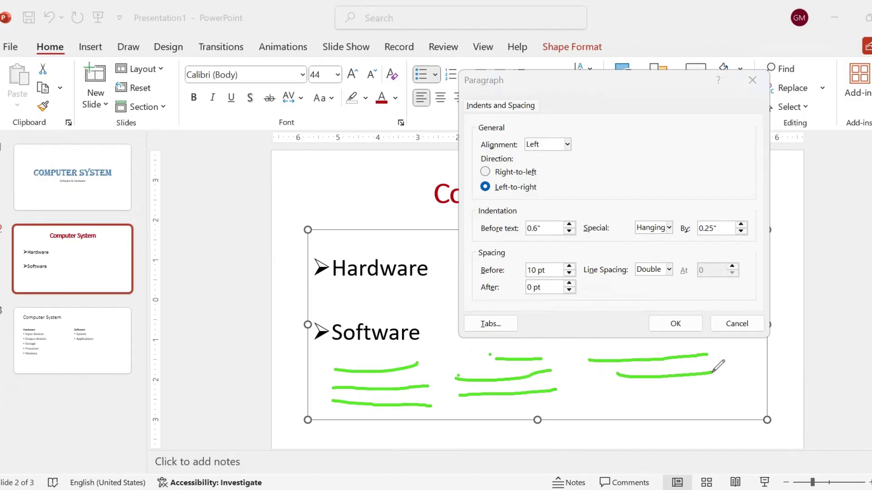
left_click_drag(623, 393, 723, 384)
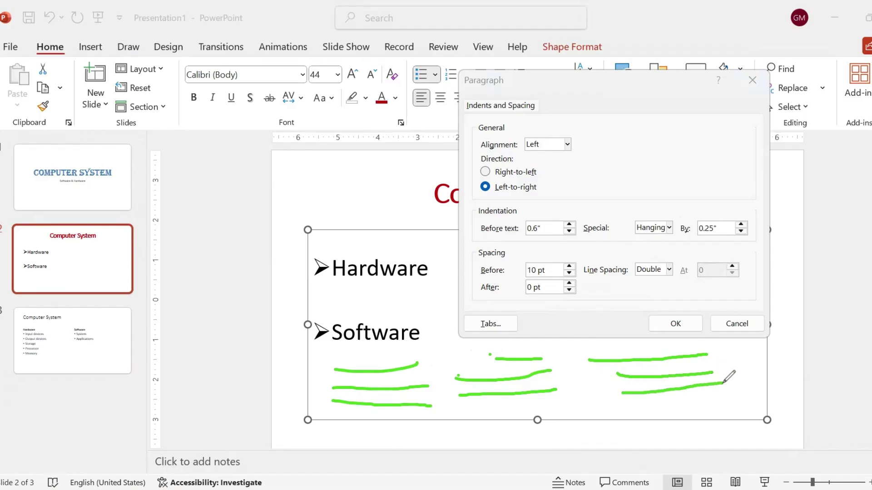
left_click_drag(643, 407, 721, 407)
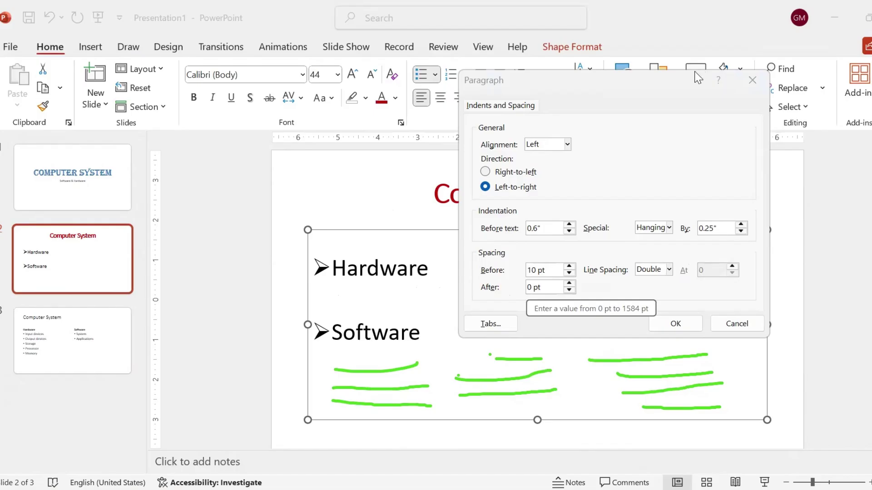
Change the Hardware and Software list's line spacing from the paragraph settings to Multiple.
left_click_drag(682, 85, 658, 143)
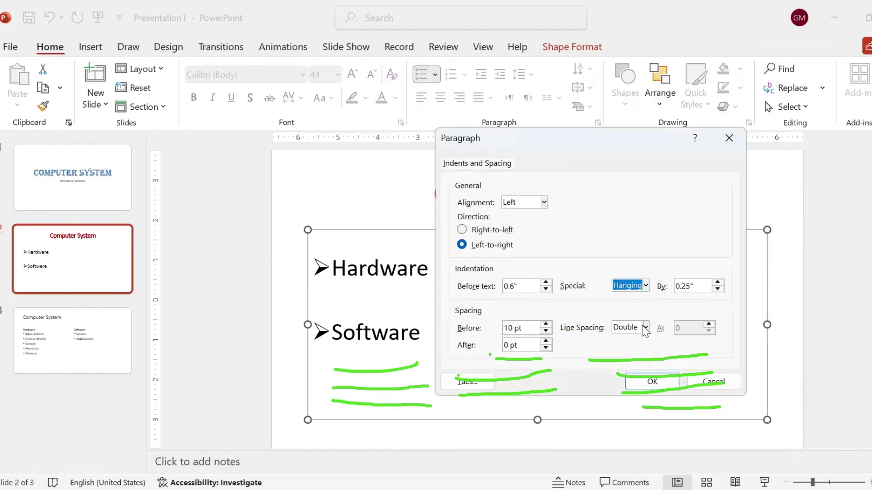
left_click(645, 327)
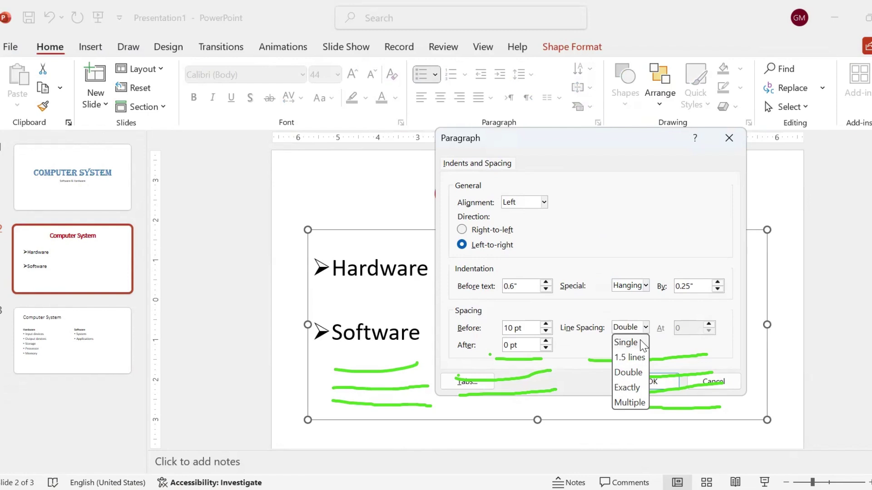
left_click(638, 403)
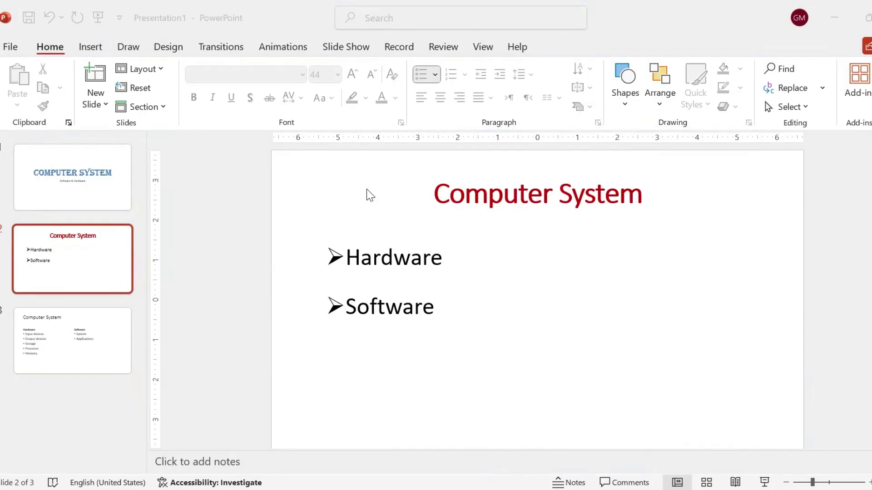
right_click(333, 182)
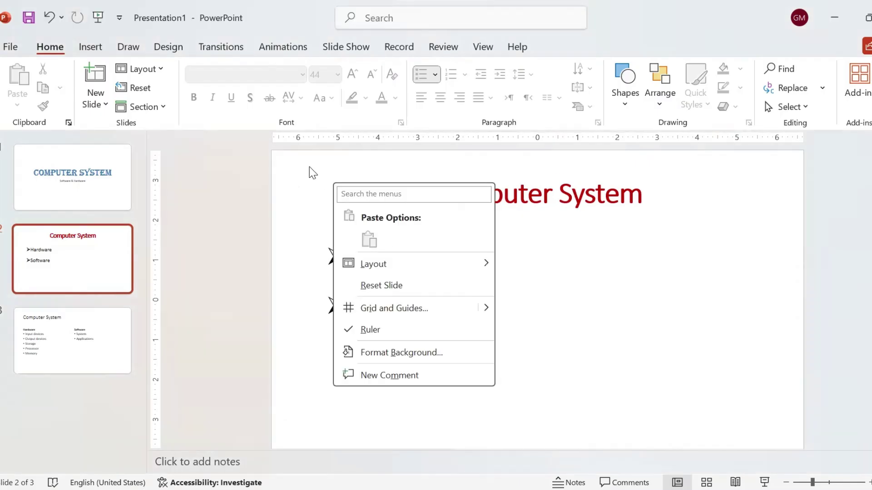
left_click(596, 262)
left_click(358, 255)
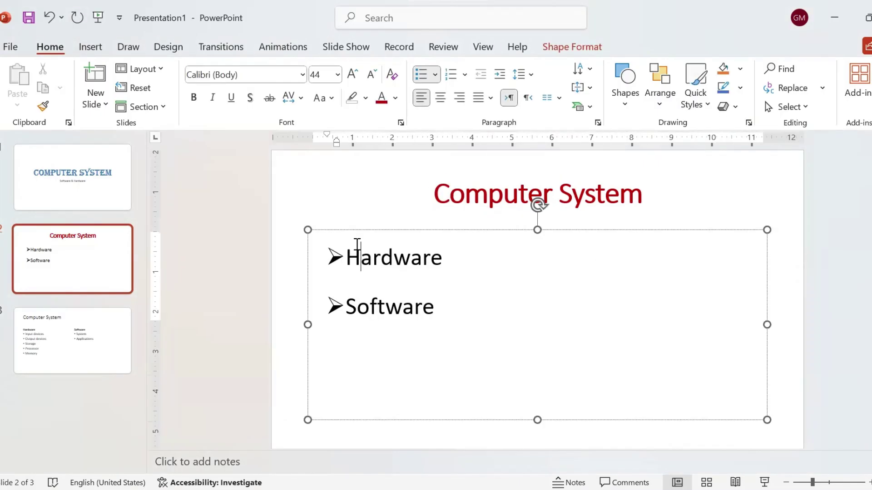
right_click(298, 186)
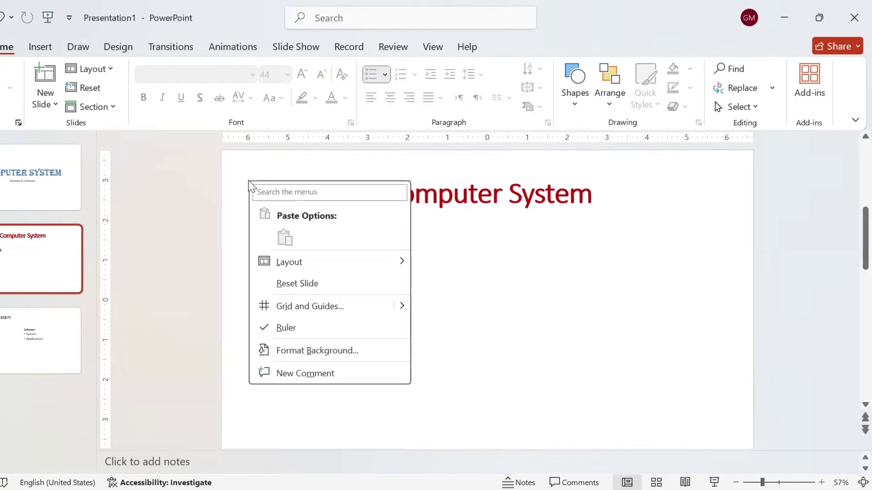
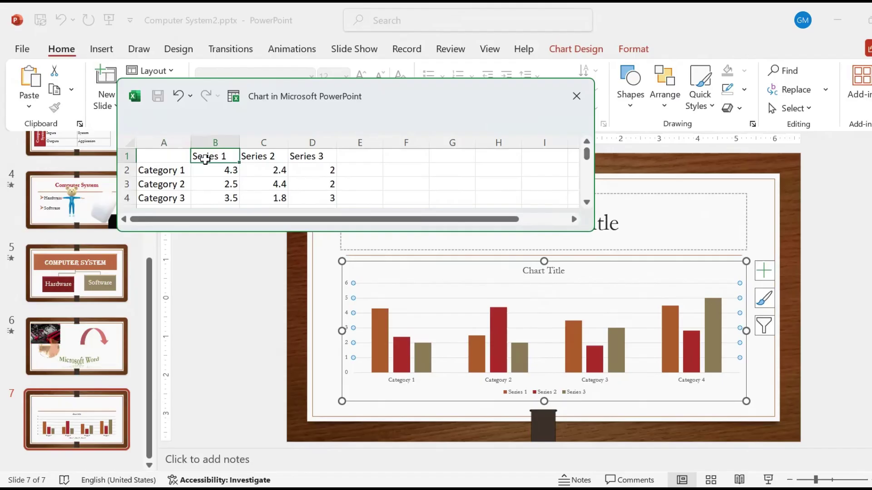
Rename the three series headers in the slide 7 chart's data sheet as USA, EU and CA.
type("USA")
key("Tab")
type("EU")
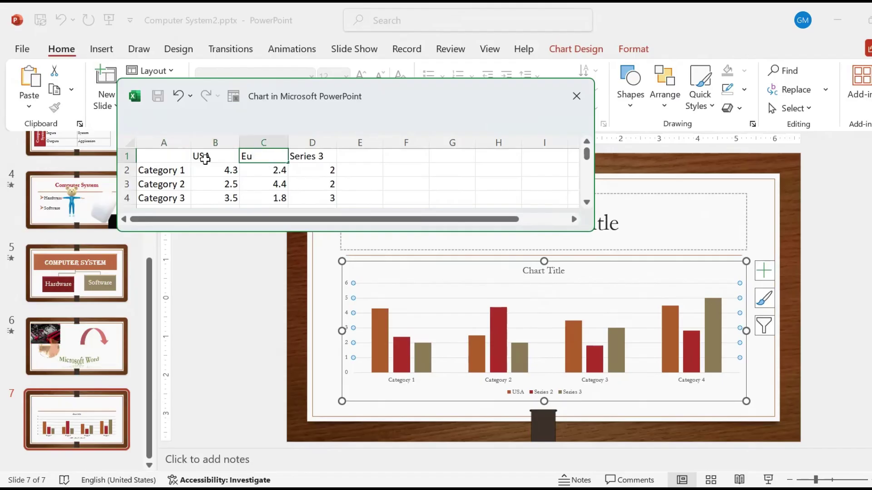
key("Tab")
type("CA")
Rename the four categories in the chart's data sheet as Mouse, Keyboard, CPU and Spaekers.
left_click(173, 170)
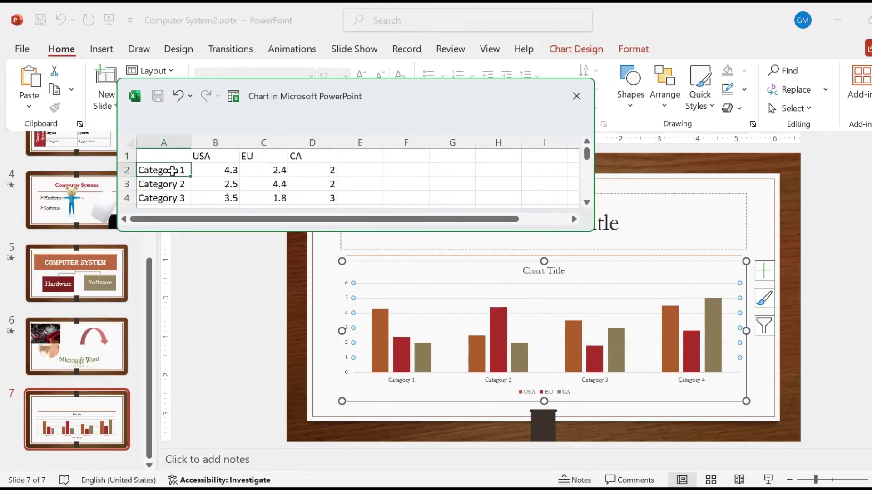
type("Mouse")
key("Return")
type("Keyboard")
key("Return")
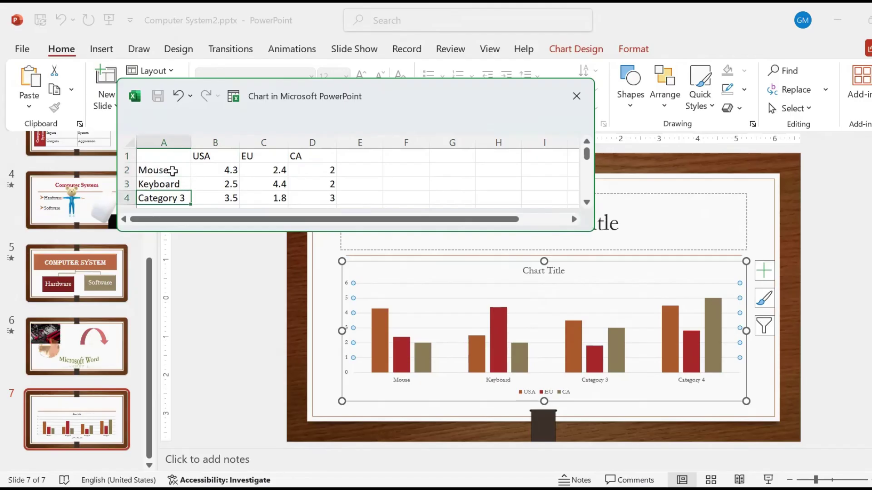
type("CPU")
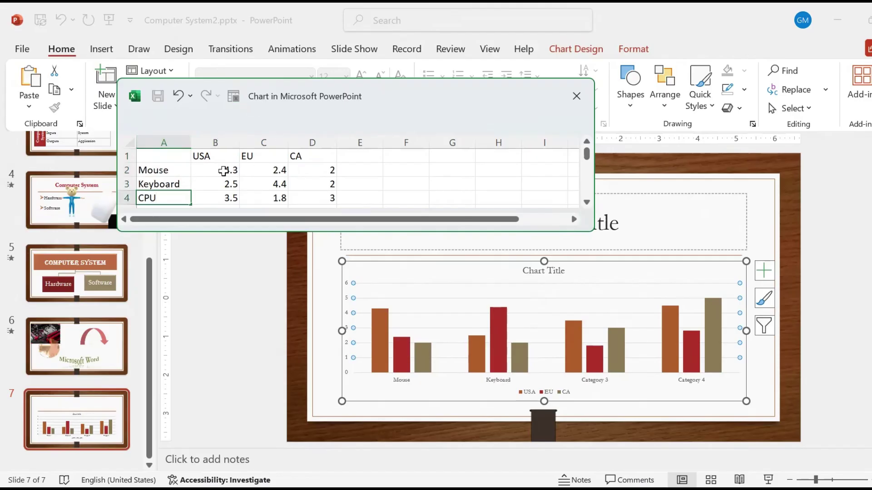
left_click(225, 171)
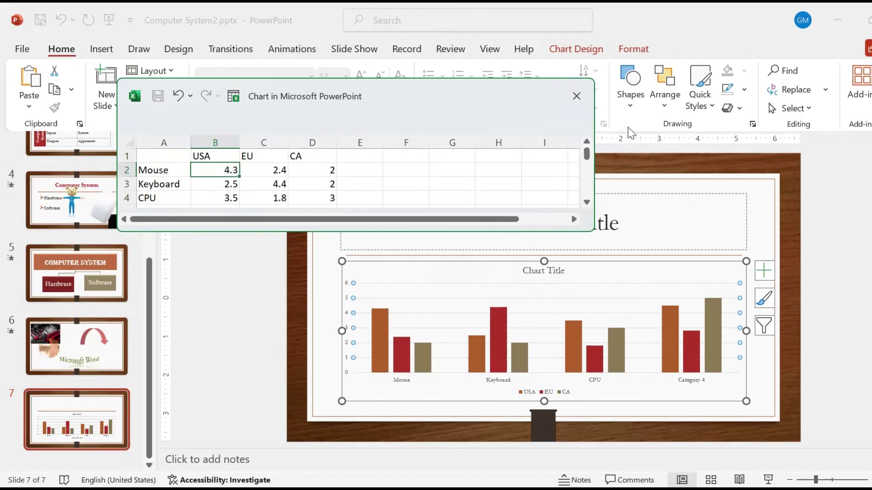
left_click(587, 204)
left_click(587, 204)
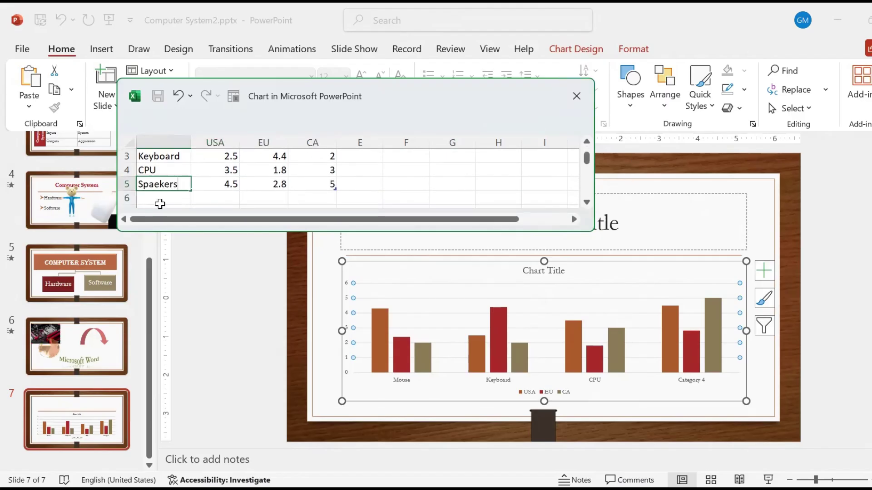
left_click(149, 196)
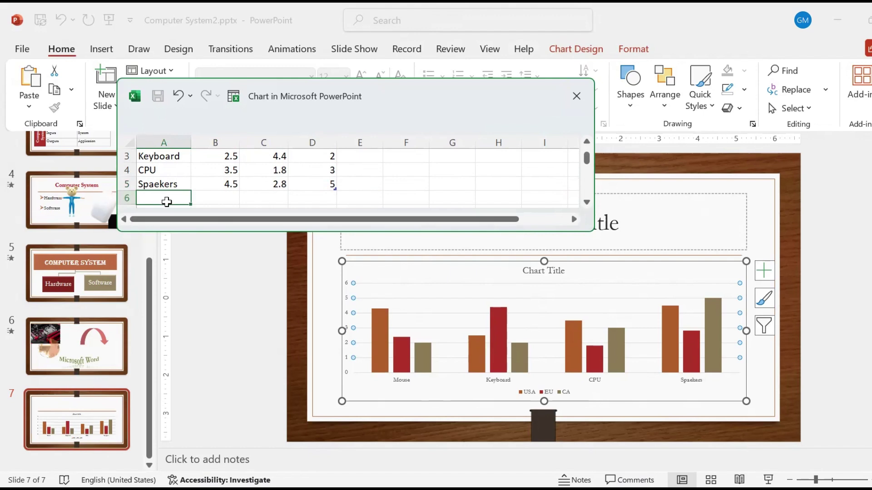
Set the USA values to 10 for Mouse and 8 for Keyboard, set Keyboard's CA value to 12, and close the chart data.
scroll(570, 167, "up", 1)
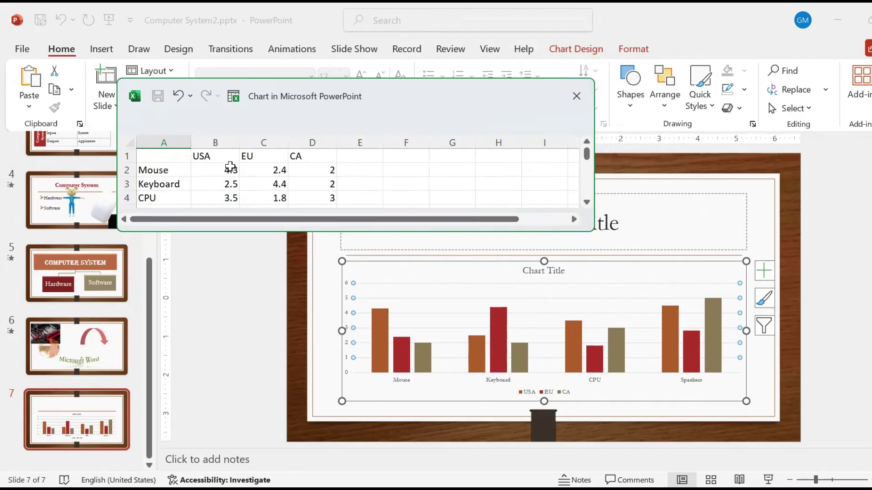
left_click(230, 169)
type("10")
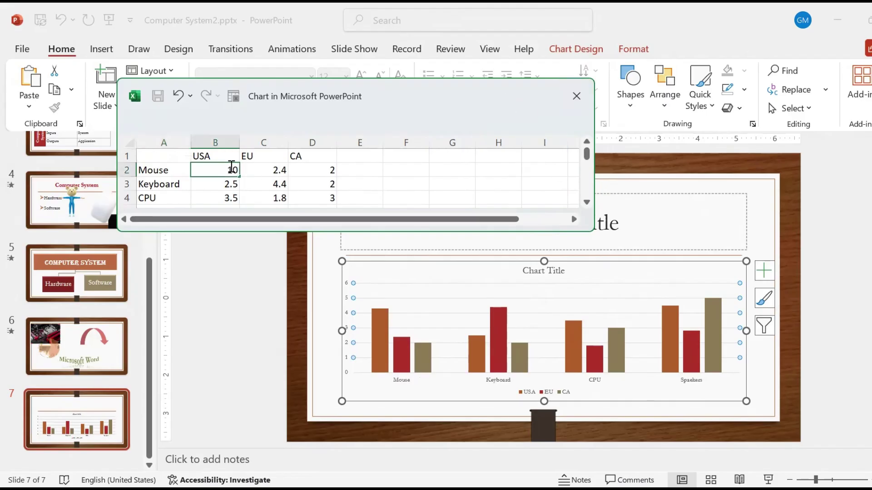
key("Return")
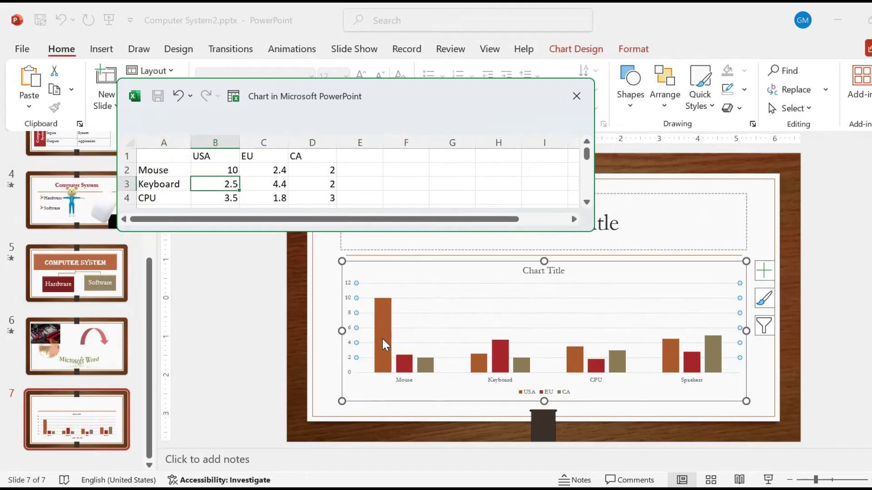
type("8")
key("Return")
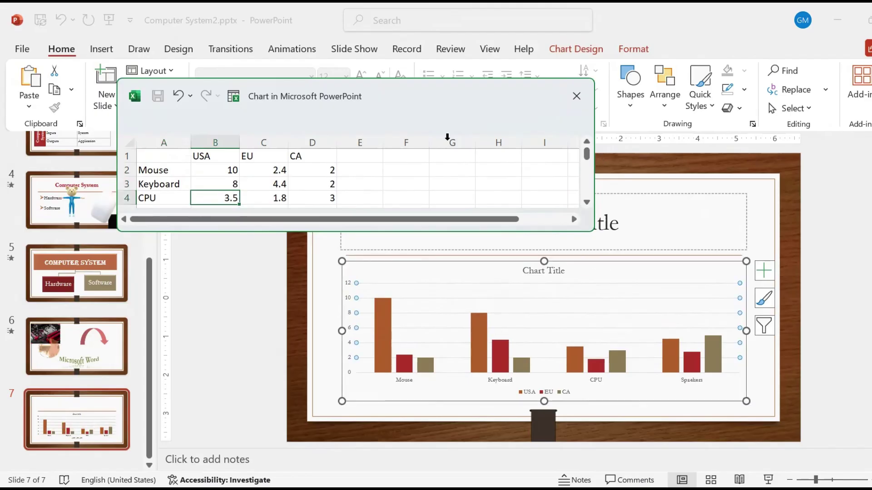
left_click(314, 181)
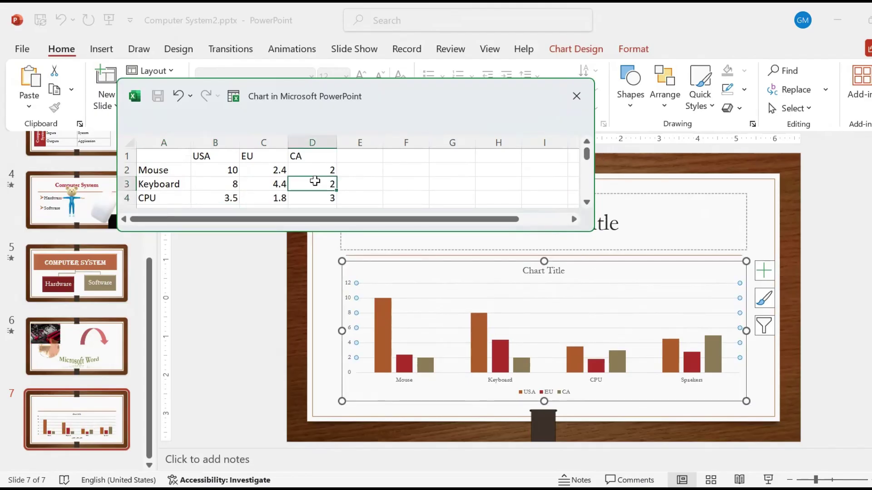
type("12")
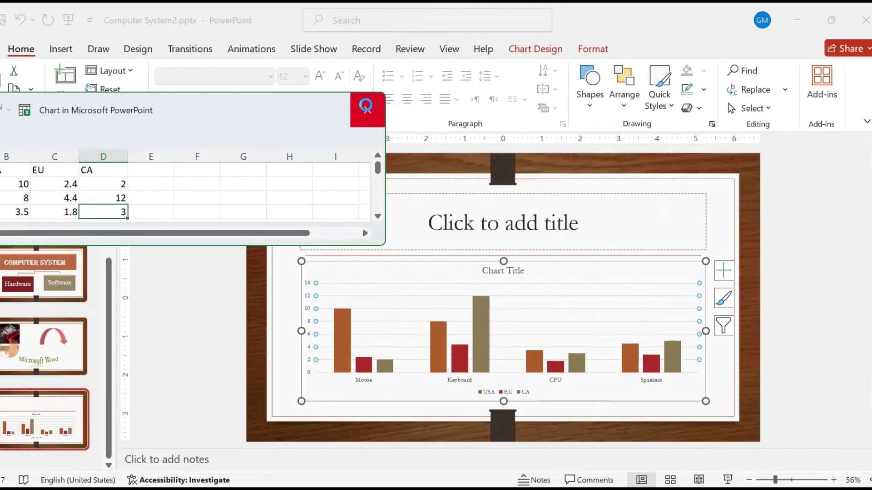
left_click(414, 95)
Delete the empty title placeholder and enlarge the chart to fill most of the slide.
left_click(527, 194)
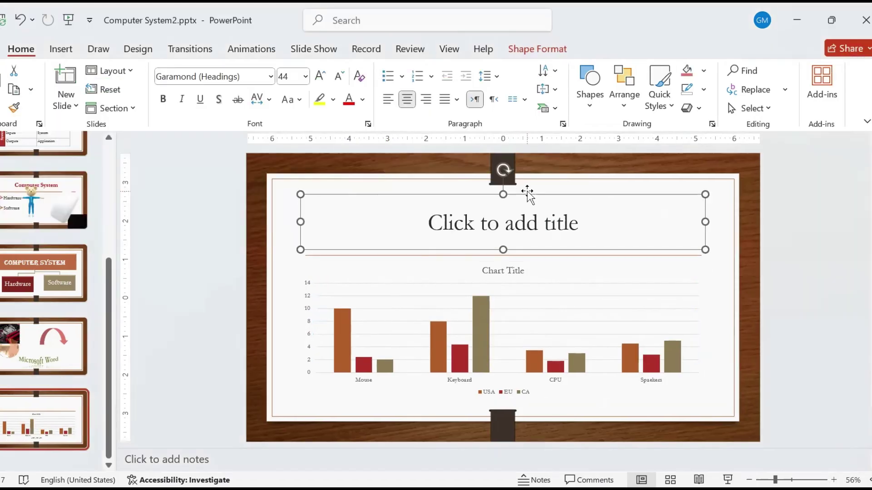
key("Delete")
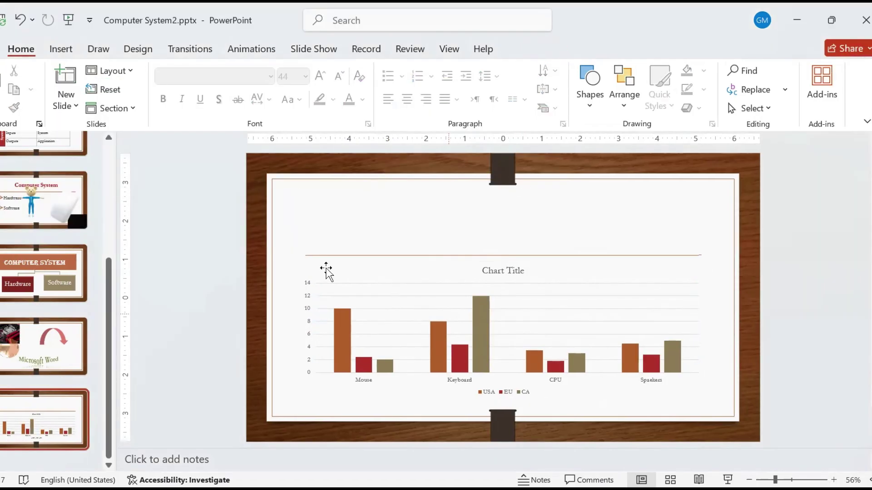
left_click_drag(301, 261, 279, 195)
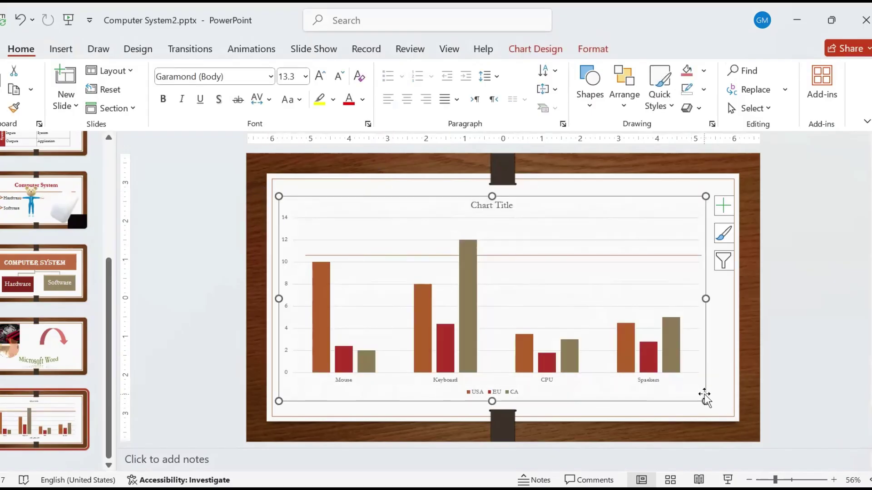
left_click_drag(706, 401, 728, 412)
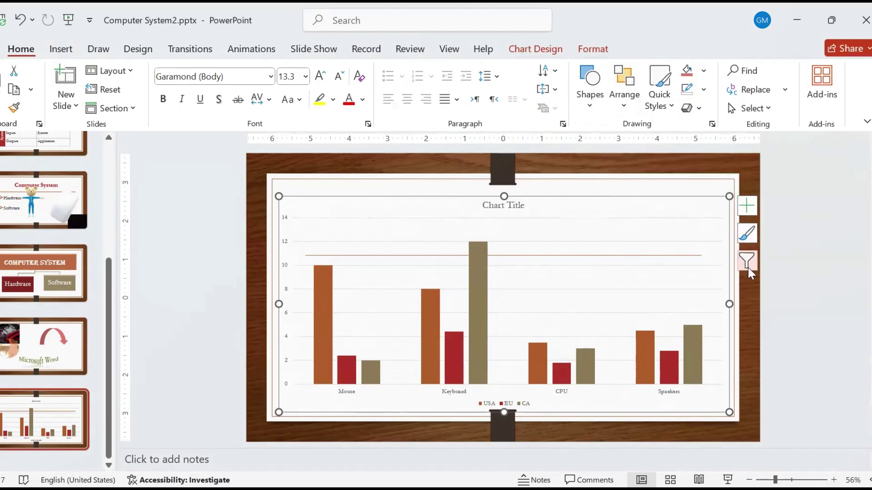
Add axis titles to the chart and change the horizontal axis title to "DEvices".
left_click(747, 207)
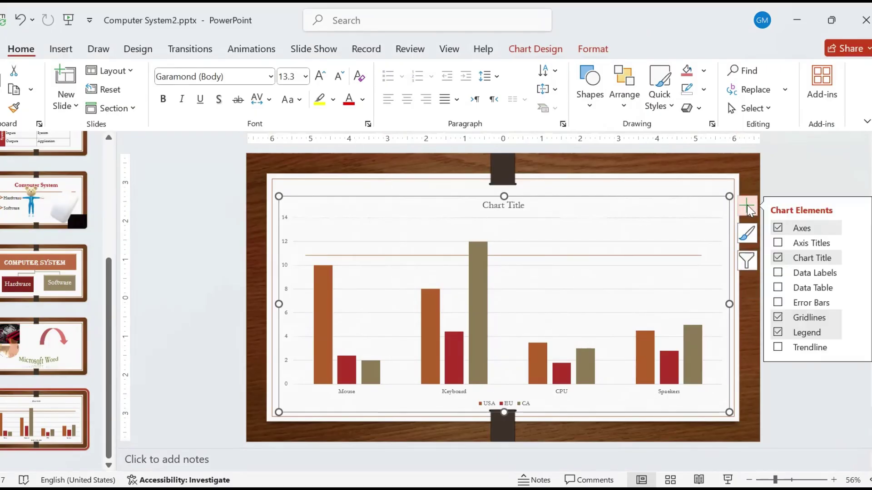
left_click(778, 243)
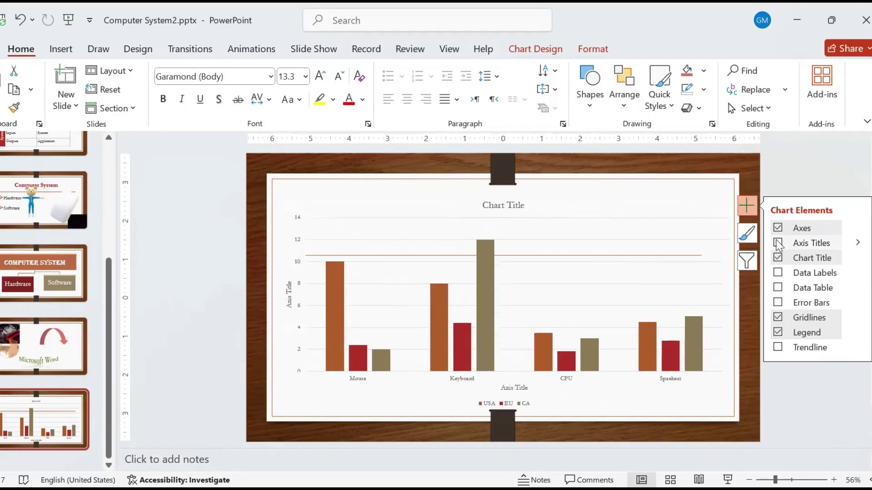
double_click(516, 388)
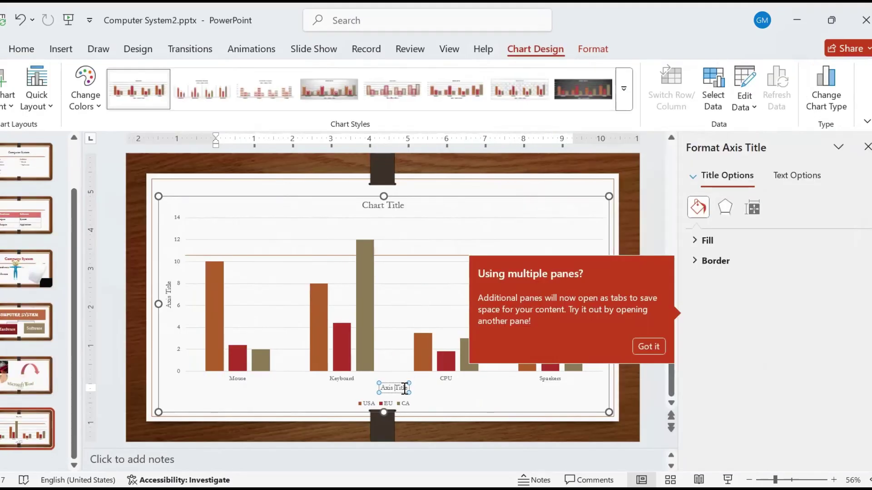
triple_click(404, 389)
key("BackSpace")
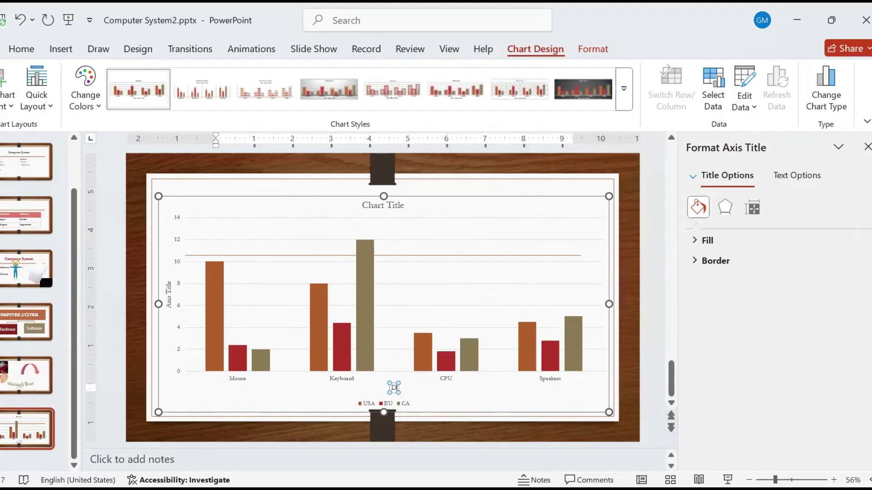
type("DEvices")
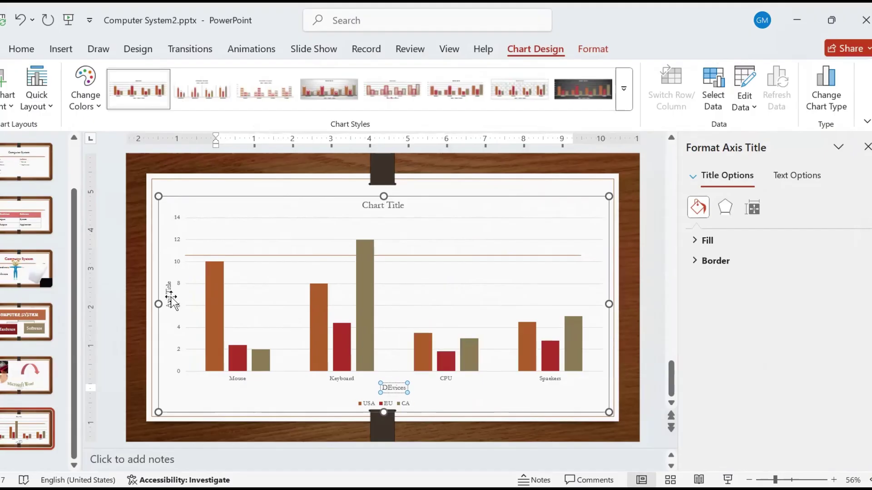
Change the vertical axis title to "SAles" and the chart title to "Sales by Country".
triple_click(168, 303)
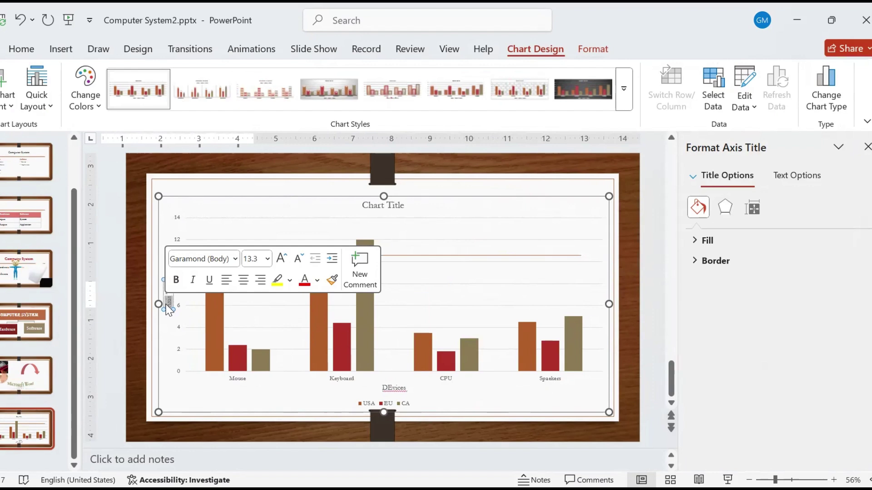
type("SAles")
triple_click(384, 207)
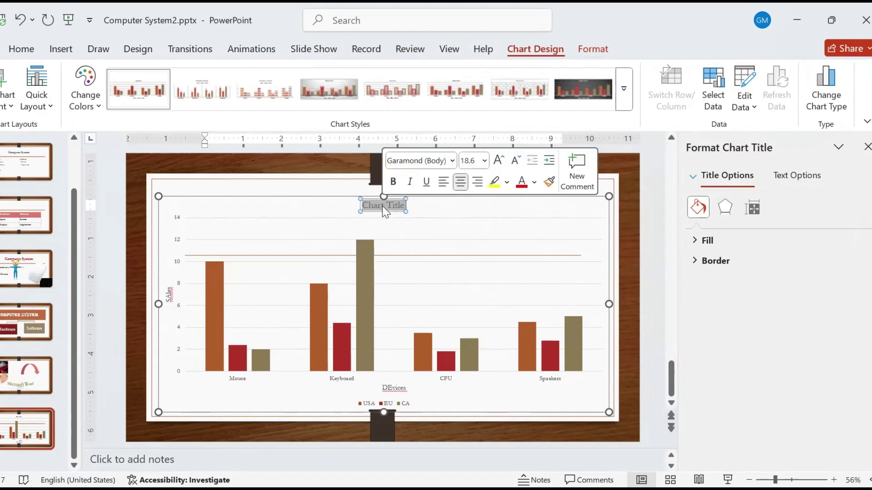
type("Sales by Country")
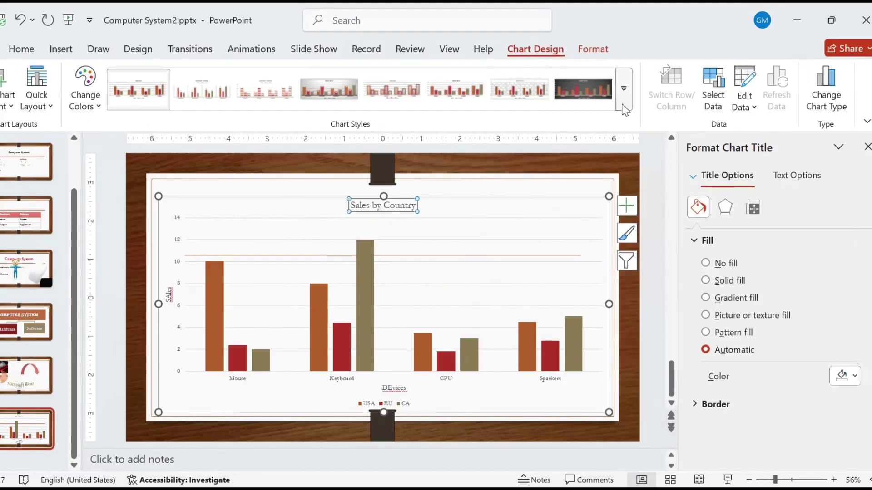
Apply the chart style with the grey gradient background and change the chart type to Clustered Bar.
left_click(624, 108)
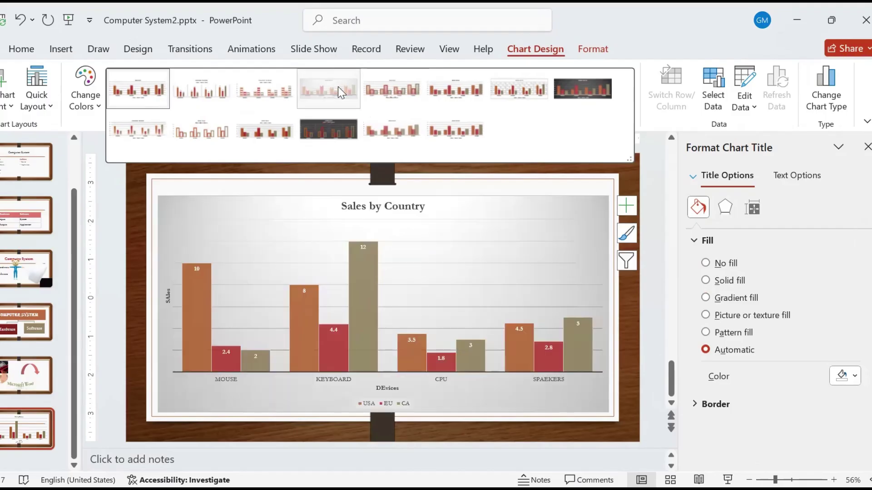
left_click(338, 86)
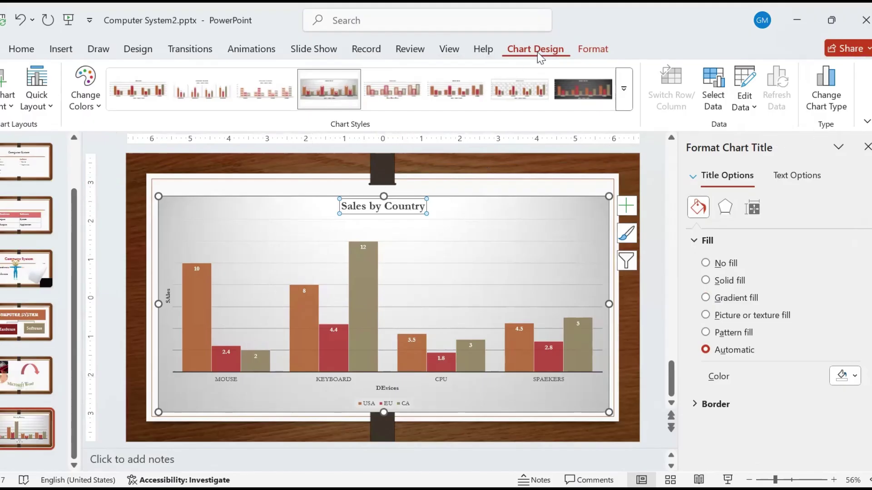
left_click(836, 97)
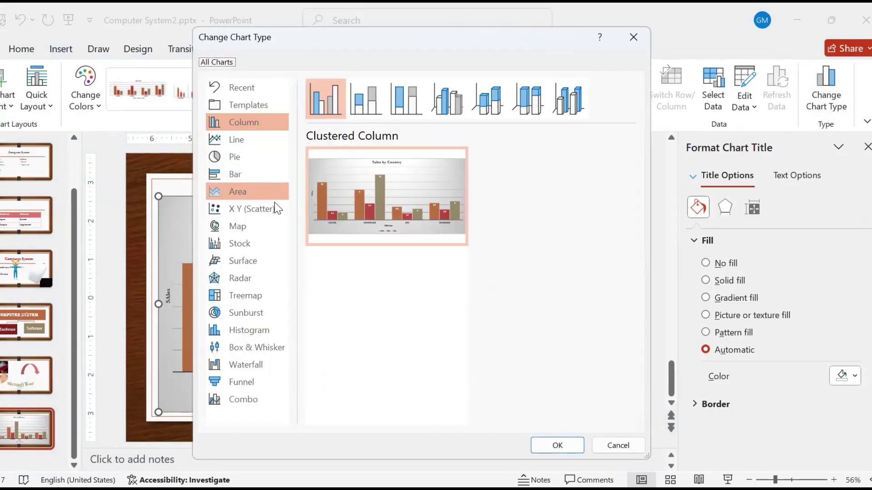
left_click(238, 180)
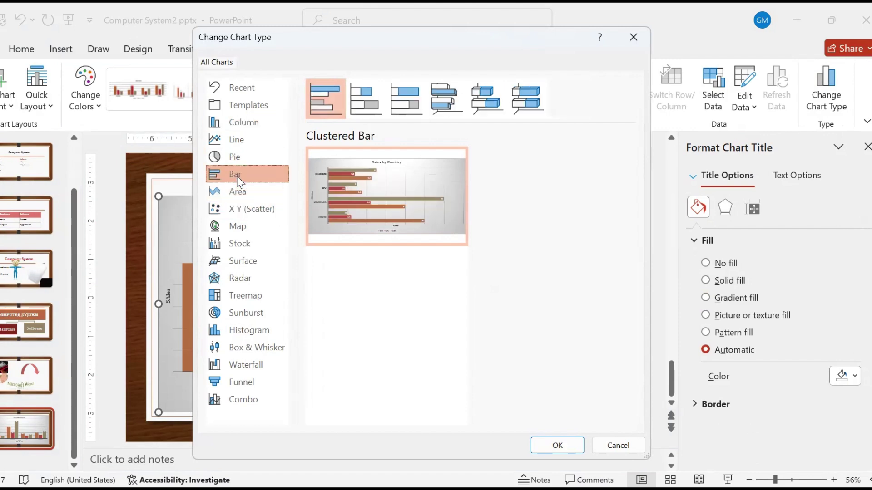
left_click(558, 449)
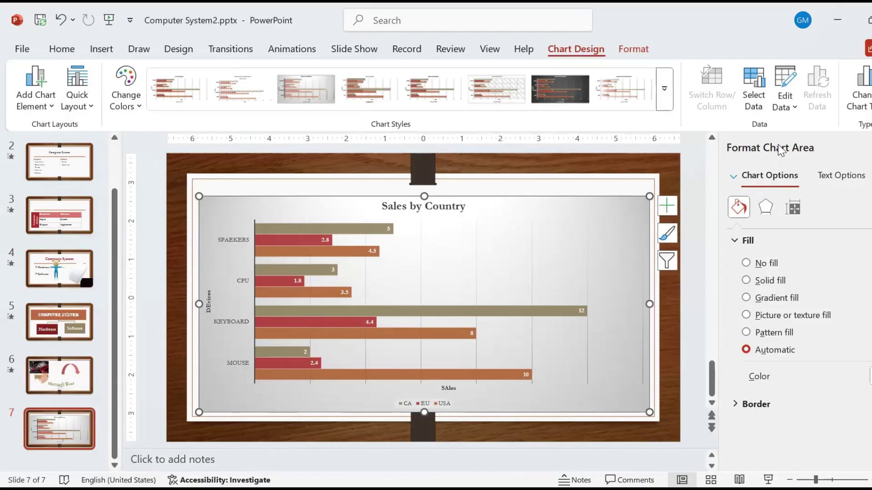
Give the chart area a solid fill in the lightest green theme colour.
left_click(636, 49)
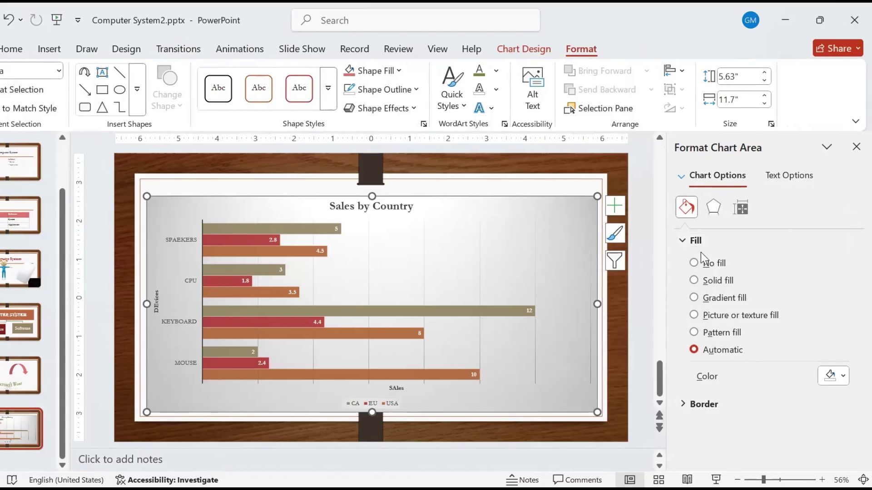
left_click(694, 285)
left_click(844, 378)
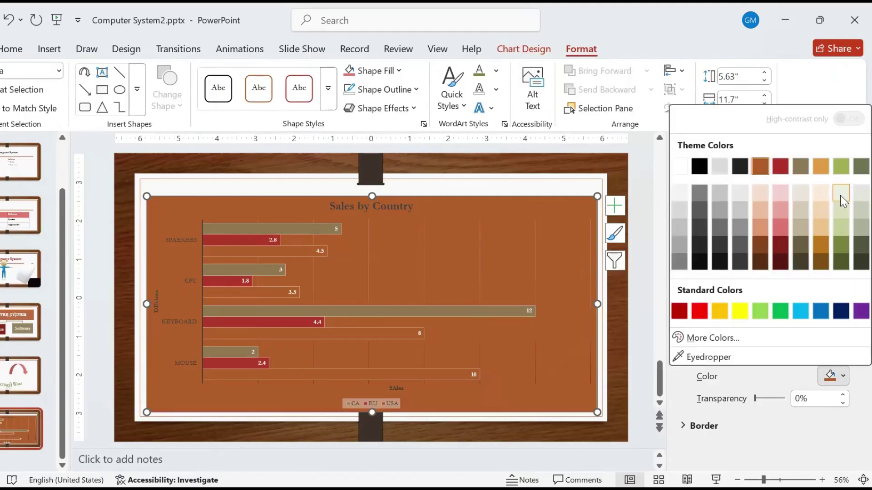
left_click(839, 195)
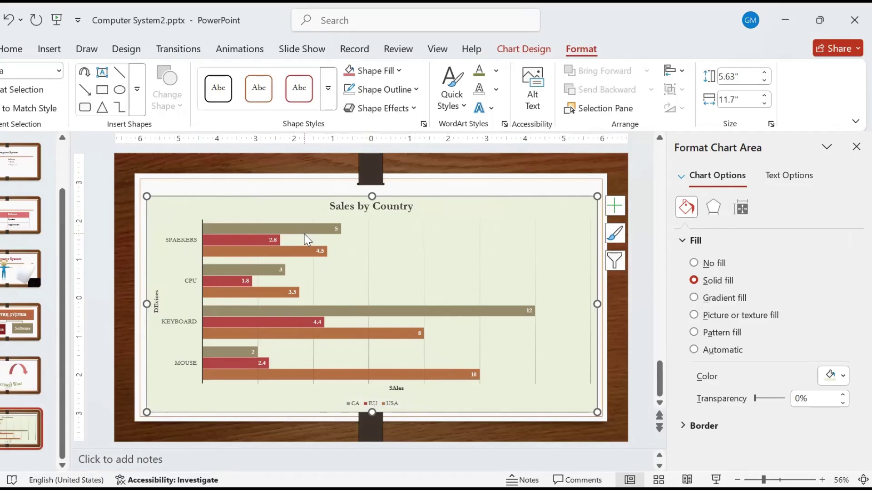
Give the CA data series a solid fill in the standard blue colour.
left_click(404, 314)
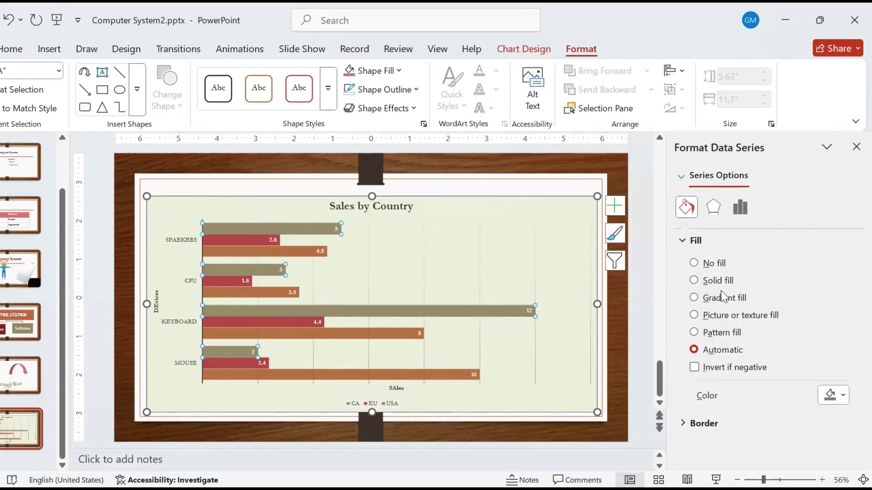
left_click(694, 282)
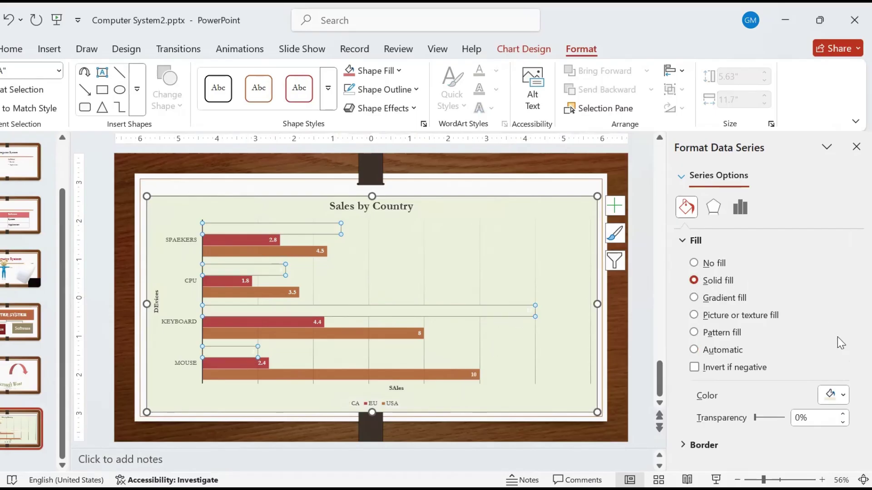
left_click(843, 395)
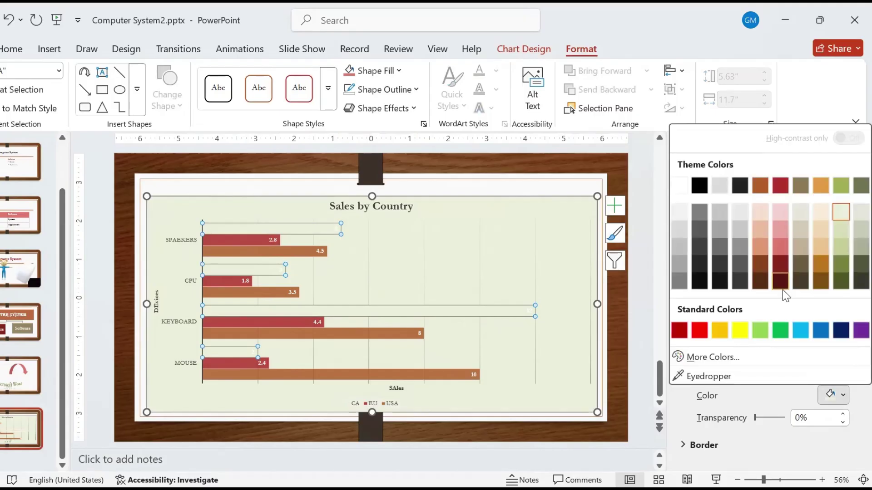
left_click(817, 334)
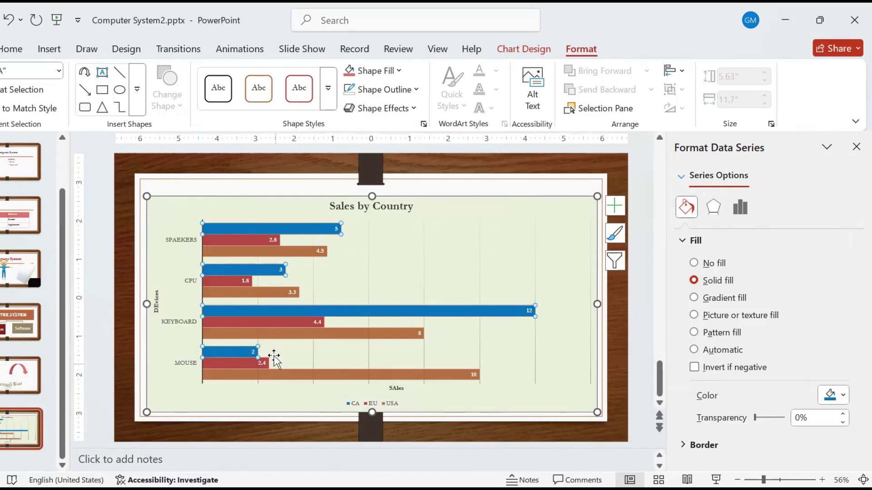
Give the EU data series a solid fill in a dark red theme colour.
left_click(301, 323)
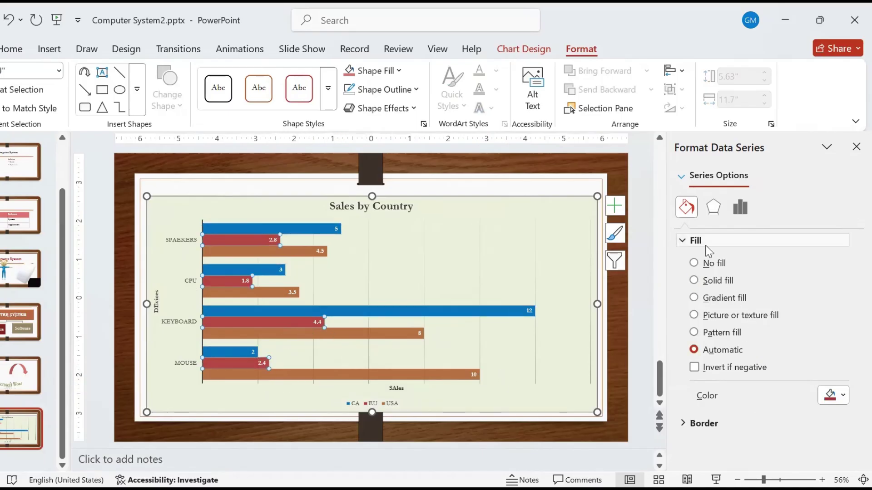
left_click(716, 283)
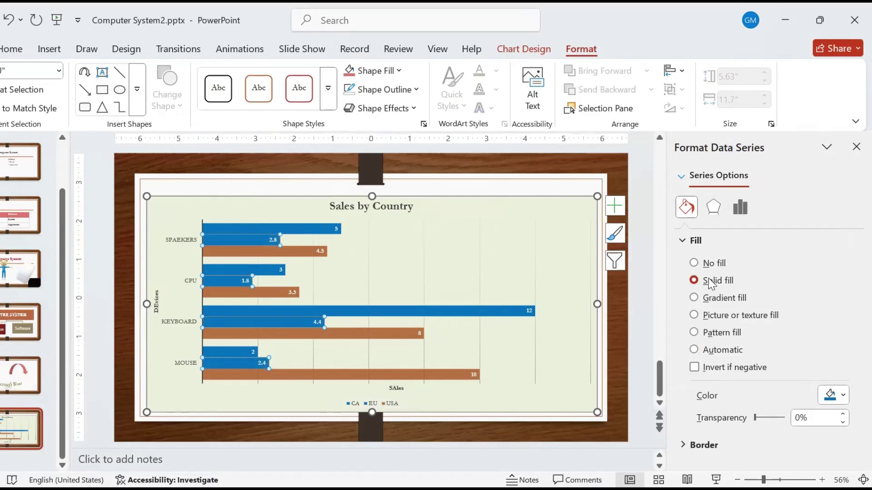
left_click(844, 396)
left_click(779, 264)
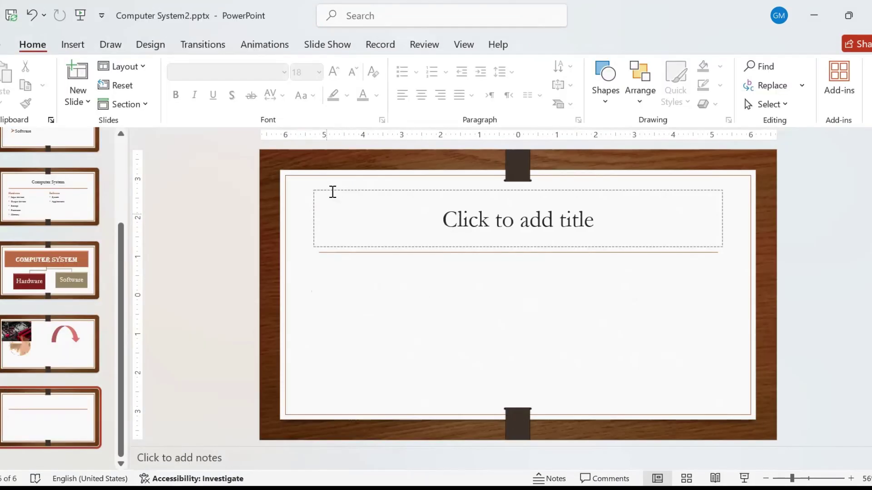
Insert a three-by-three table, move it below the title placeholder and enlarge it to about 10.65" wide and 2.85" high.
left_click(73, 48)
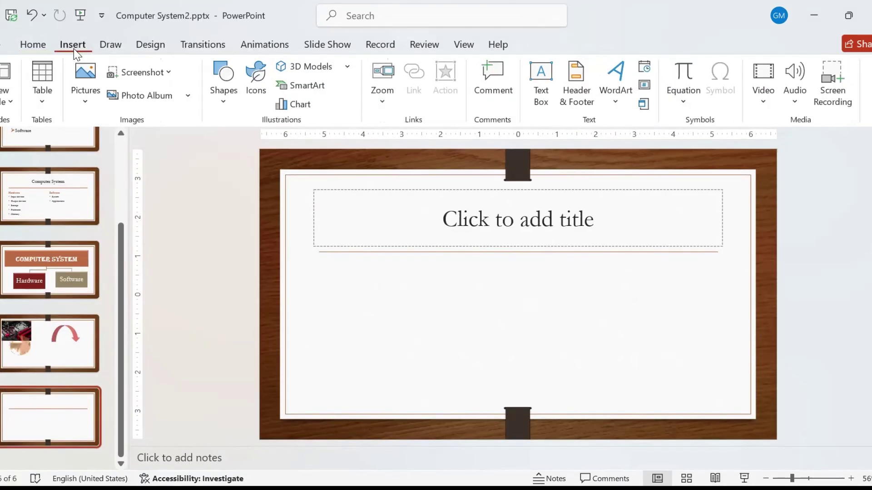
left_click(41, 102)
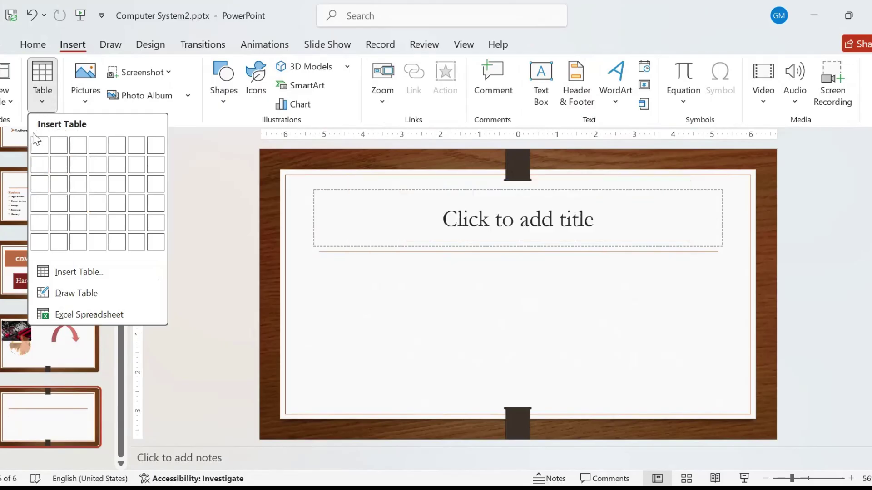
left_click(82, 184)
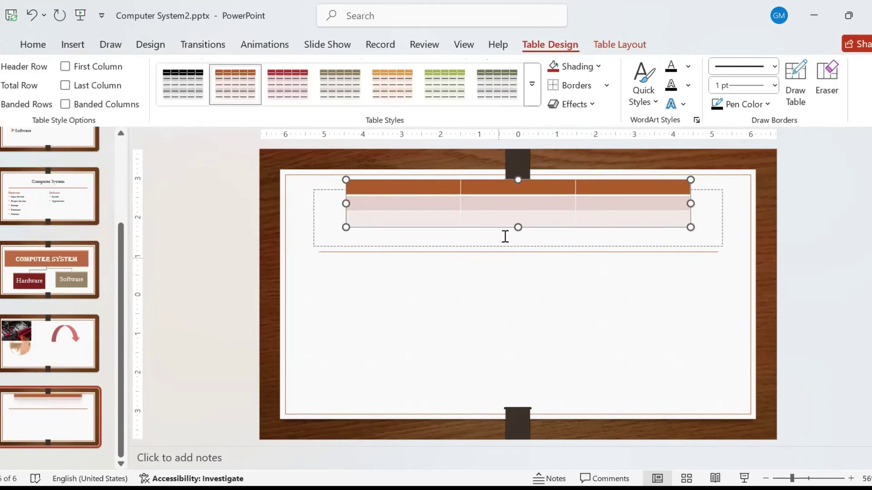
left_click_drag(491, 225, 448, 314)
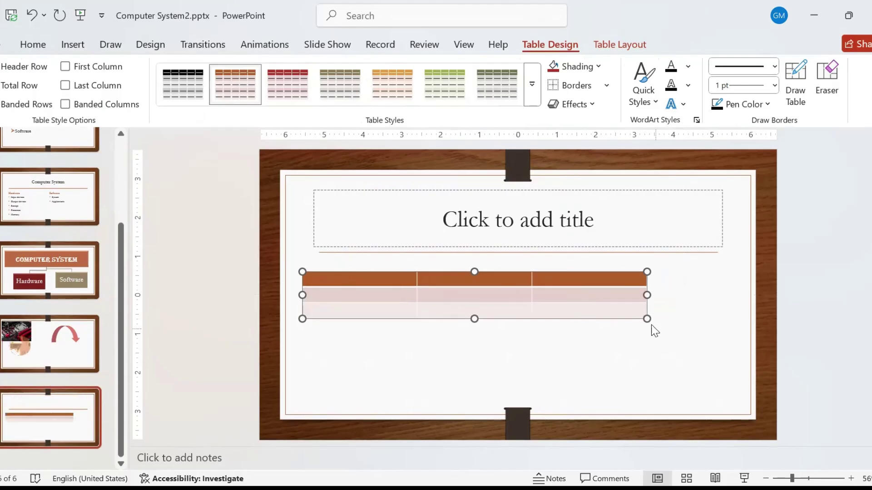
left_click_drag(647, 318, 717, 382)
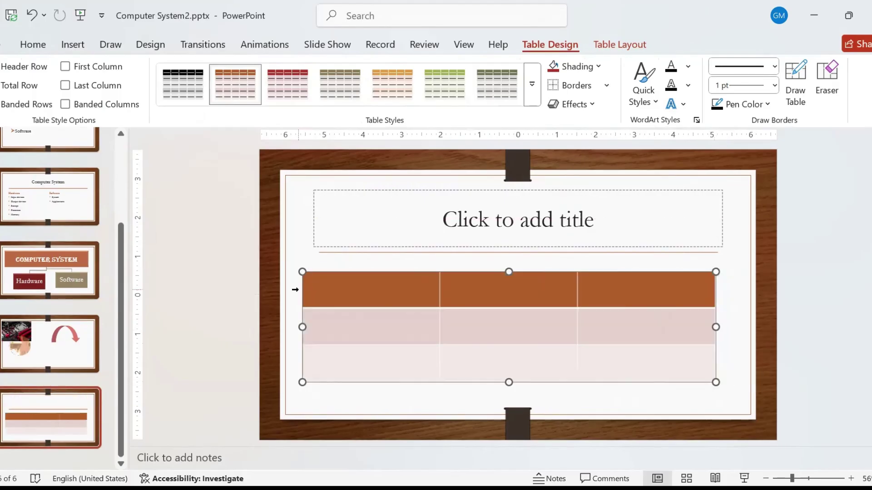
Select the table's header row, the two rows below it together, and the first column in turn.
left_click(294, 289)
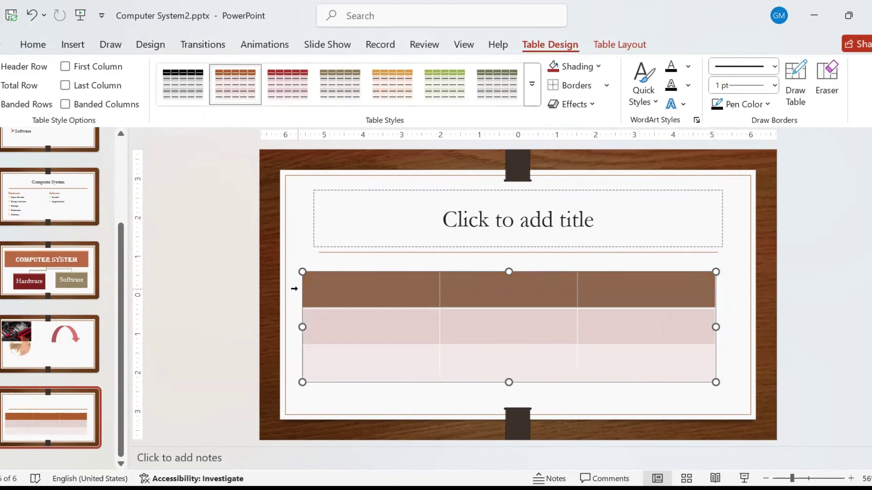
left_click(292, 319)
left_click_drag(292, 319, 294, 364)
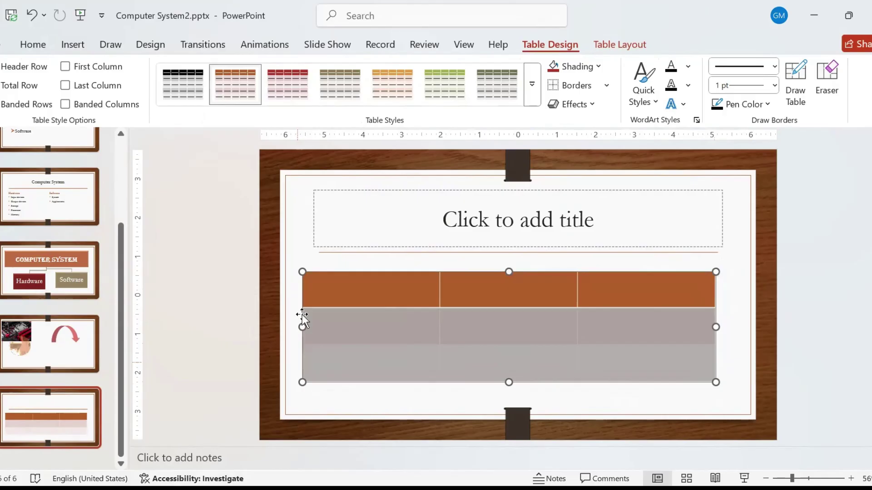
left_click(324, 287)
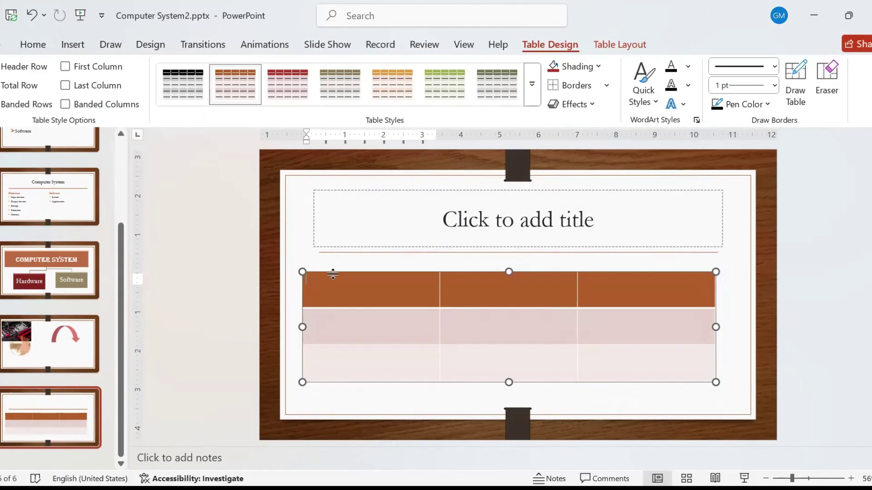
left_click(334, 264)
left_click_drag(333, 264, 328, 303)
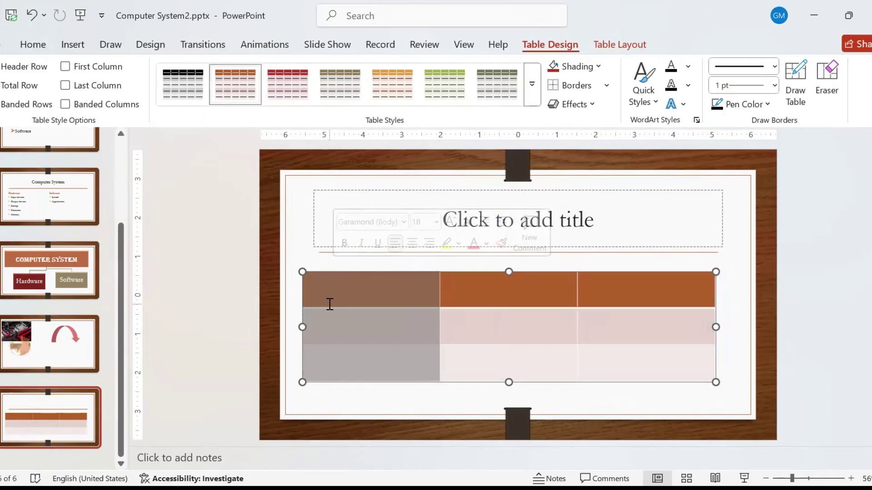
Fill the table's header row with Hardware, Software and Notes.
left_click(329, 291)
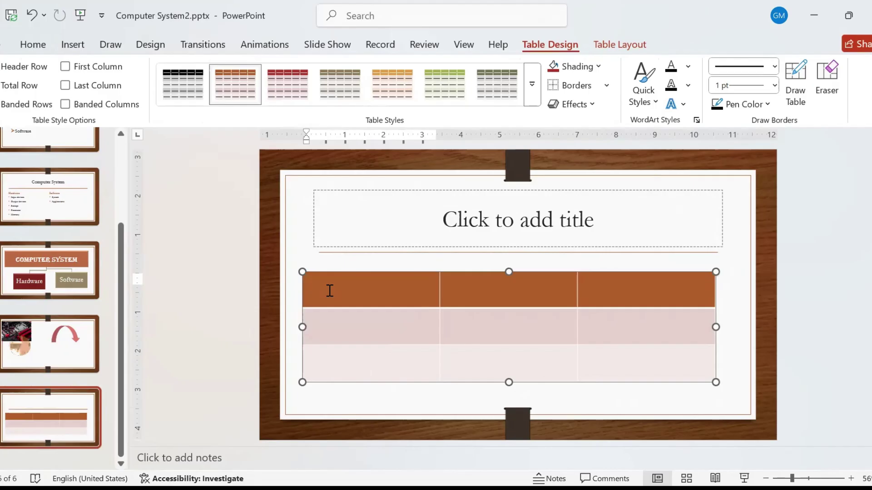
type("Hardware")
key("Tab")
type("software")
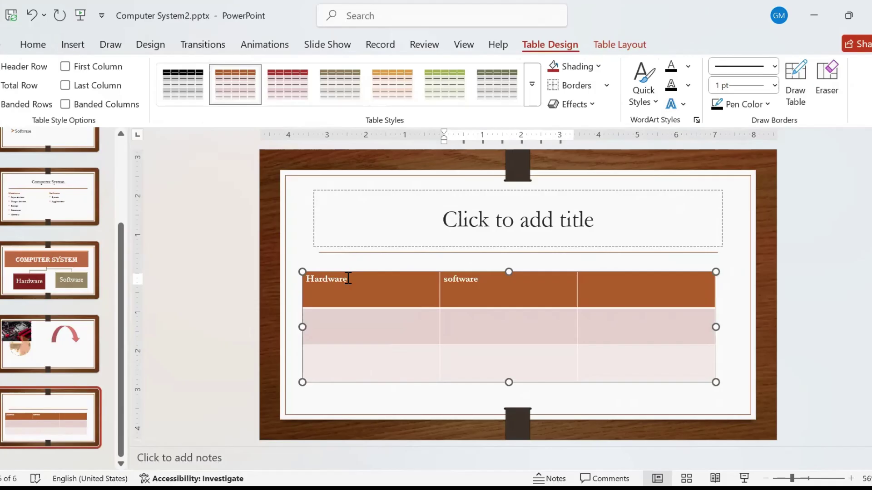
key("Tab")
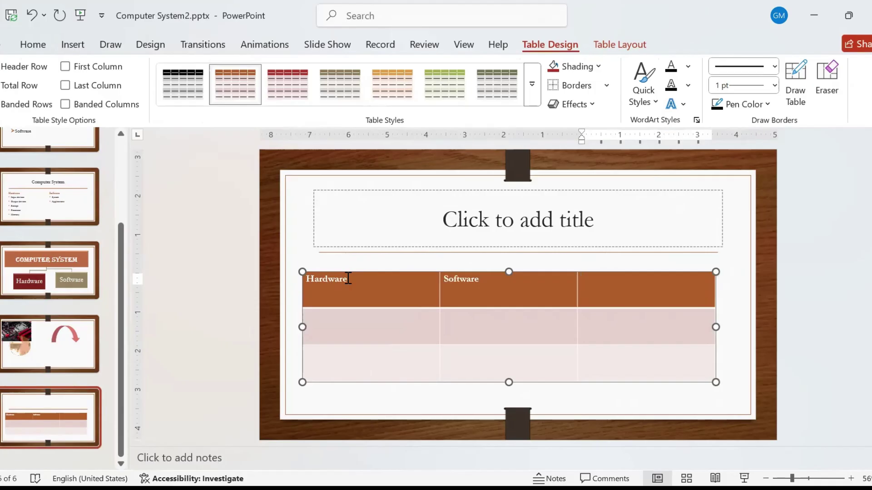
type("notes")
key("shift+Tab")
key("shift+Tab")
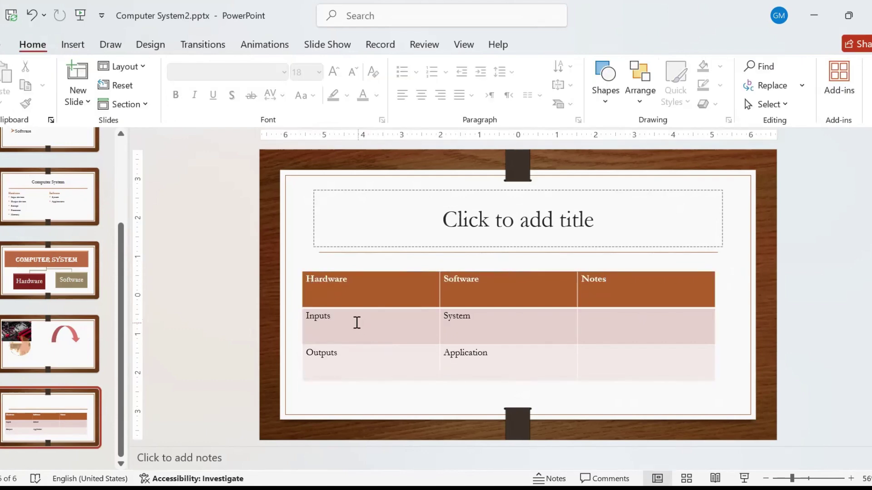
Open the table layout options with the cursor in the Inputs cell.
left_click(345, 317)
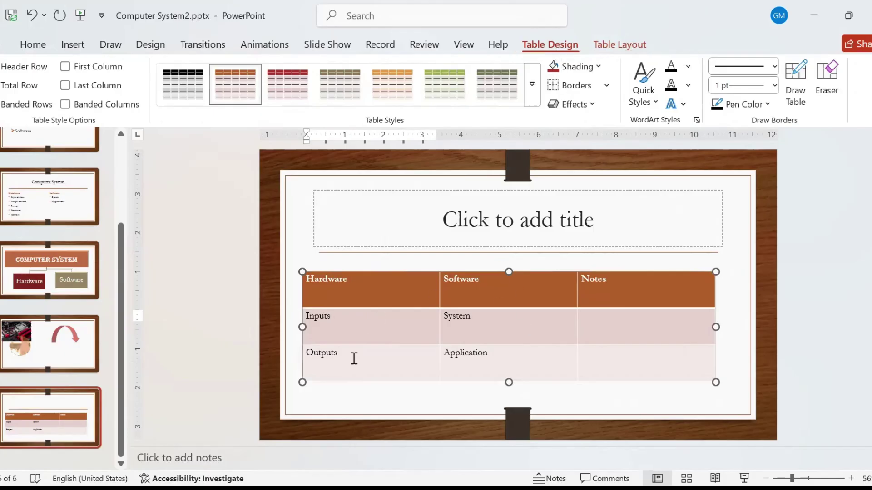
left_click(615, 44)
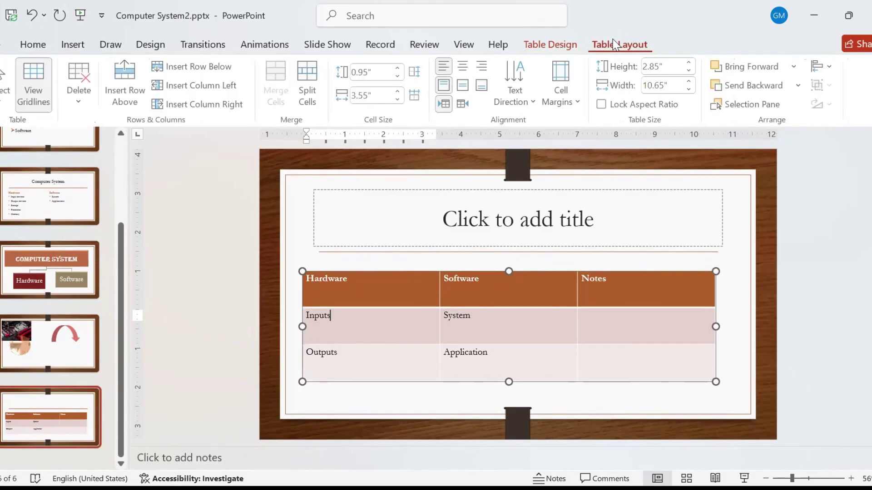
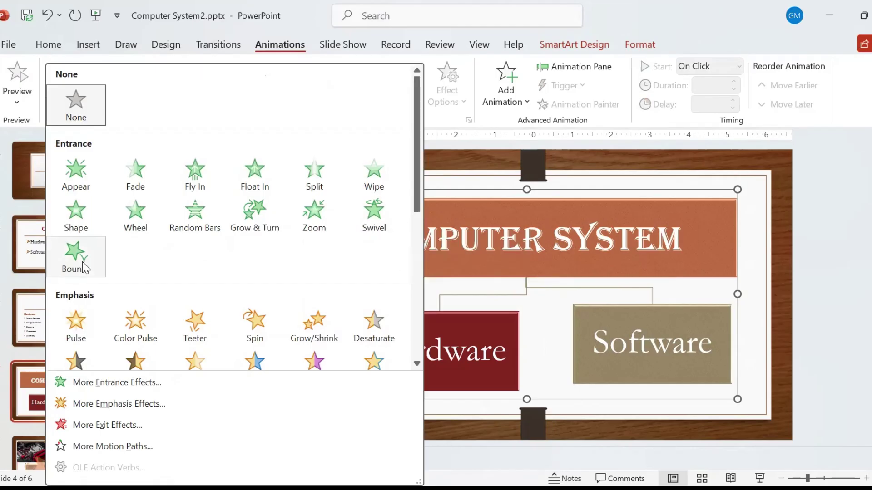
Apply the Shape entrance animation to the Computer System SmartArt diagram on slide 4.
left_click(76, 217)
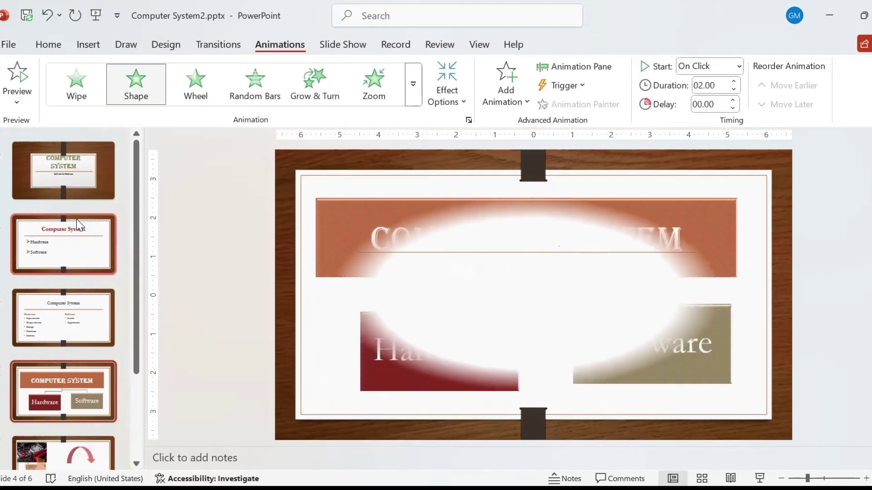
Try the Out direction for the SmartArt diagram's Shape animation, set its shape to Diamond, and view the sequence options.
left_click(464, 102)
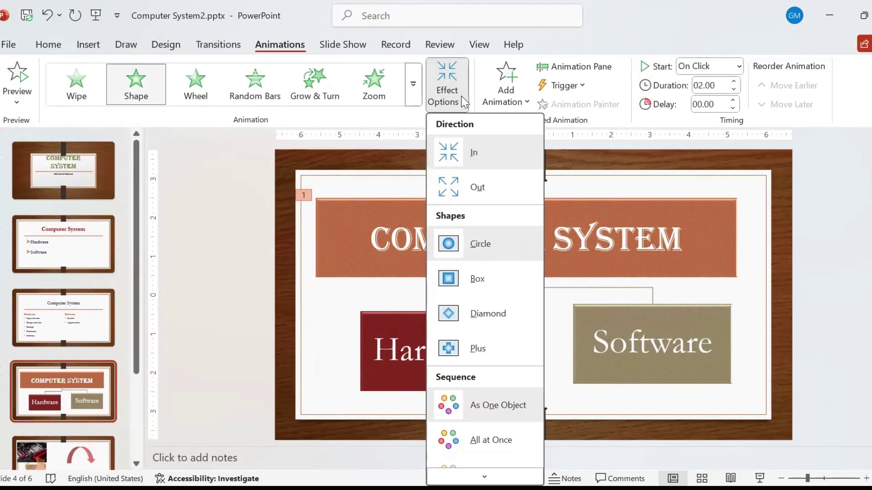
left_click(465, 194)
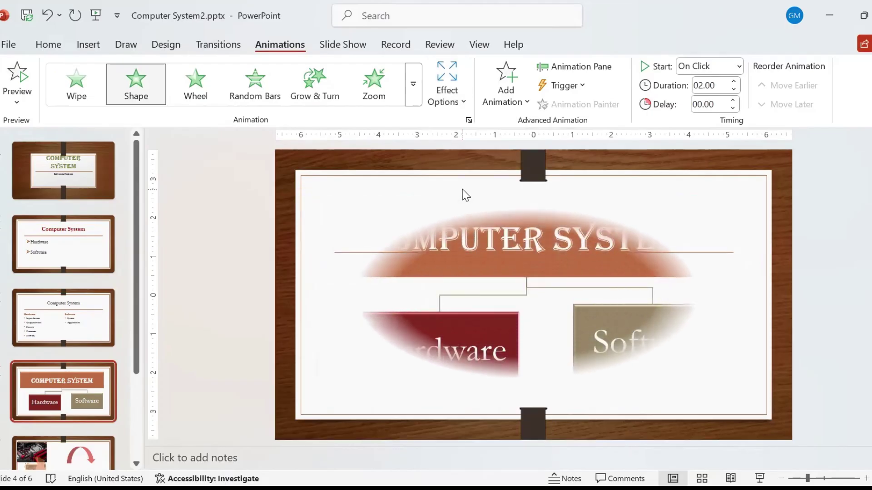
left_click(463, 103)
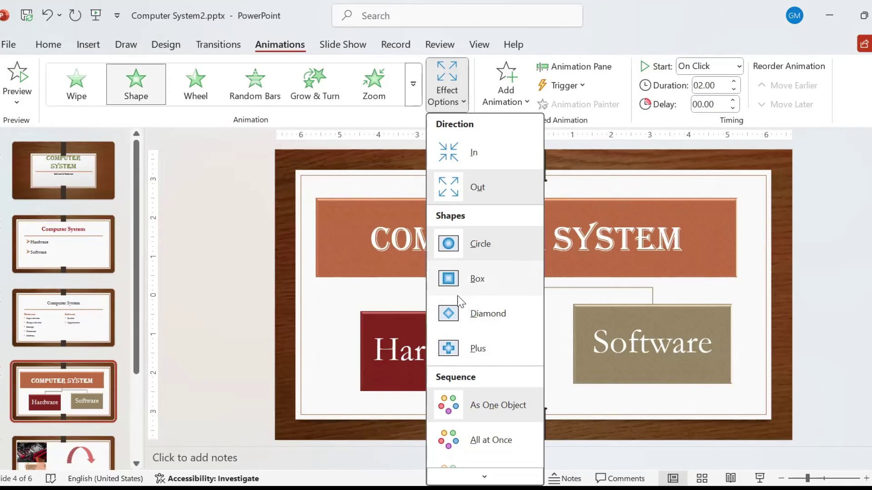
left_click(461, 315)
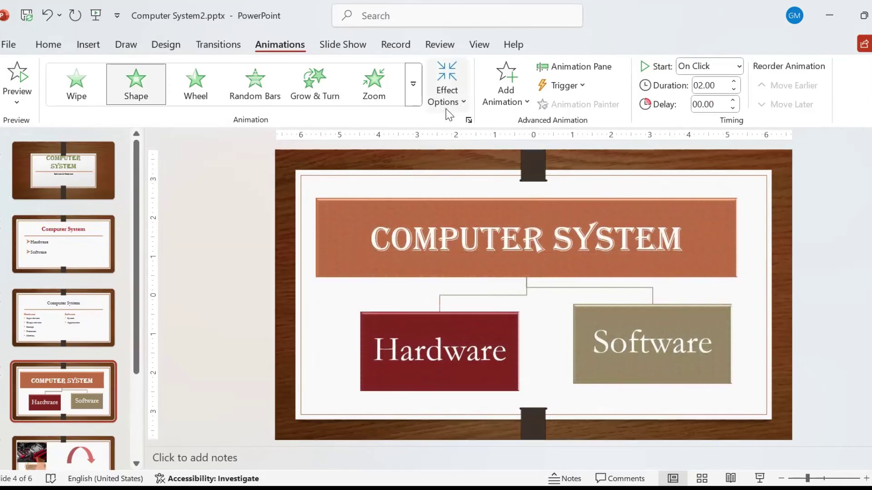
left_click(447, 93)
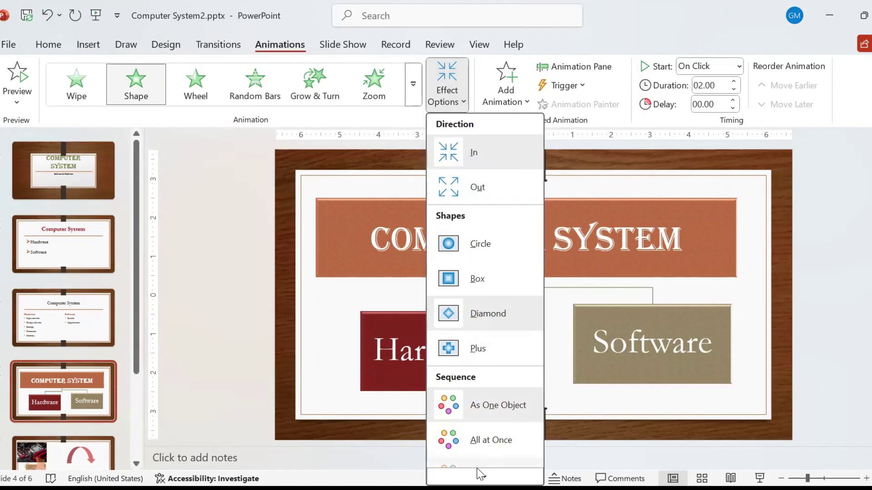
mouse_move(481, 476)
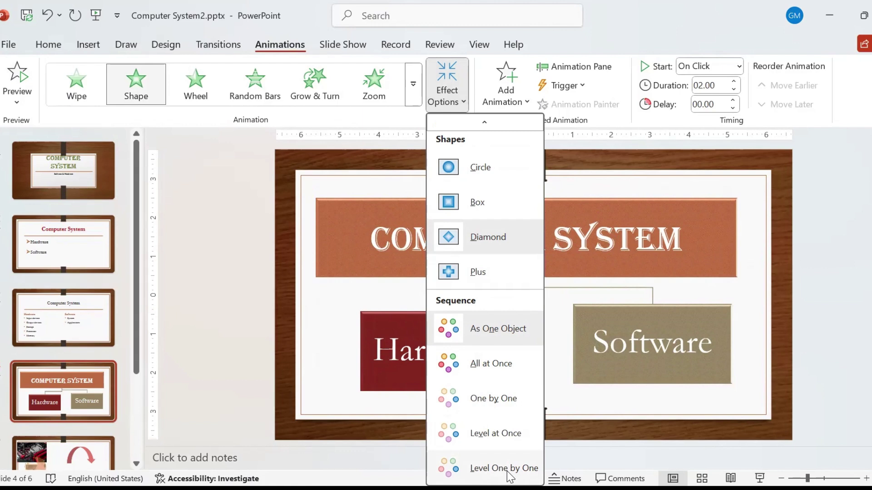
Apply the Lines motion path animation to the curved arrow on slide 5.
scroll(243, 245, "down", 1)
left_click(424, 251)
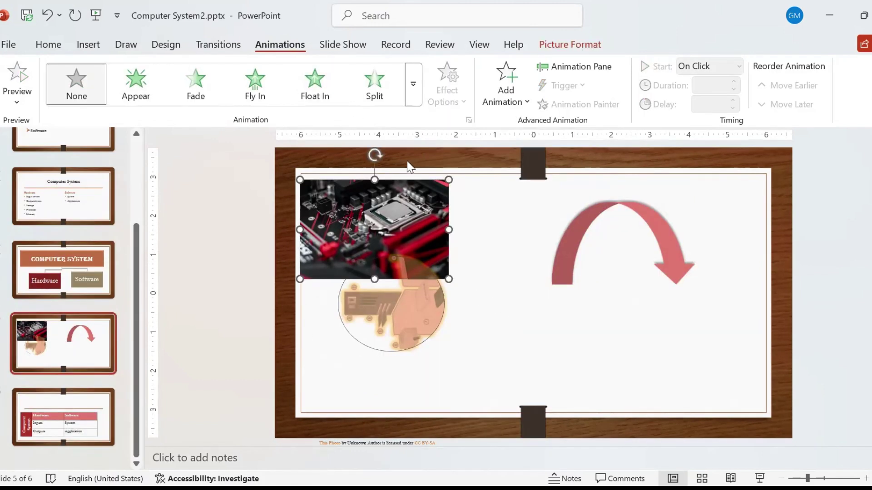
left_click(675, 255)
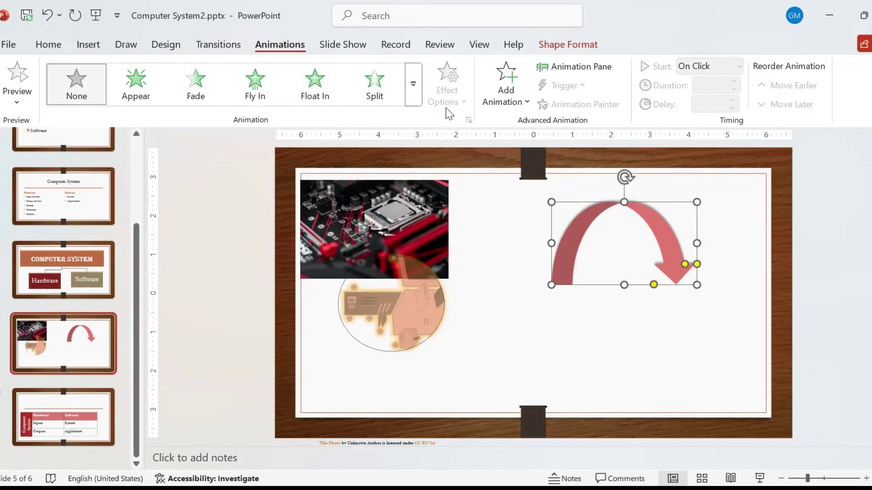
left_click(413, 84)
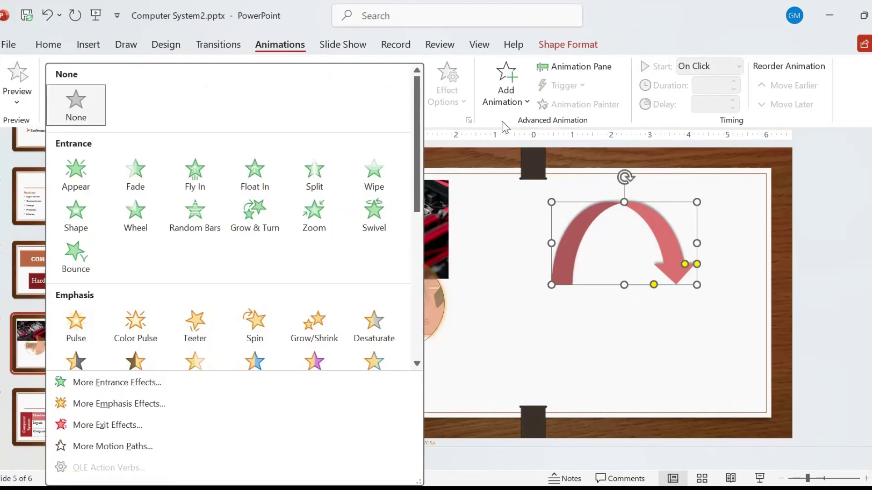
left_click_drag(417, 141, 442, 323)
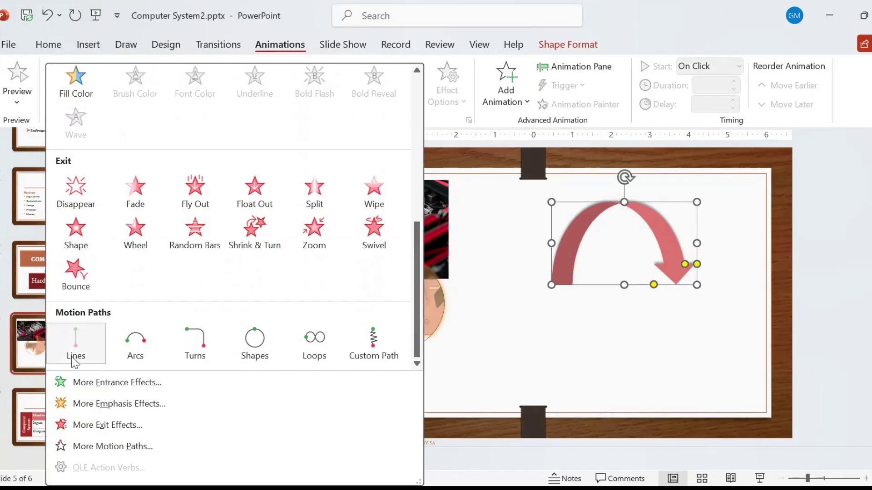
left_click(75, 356)
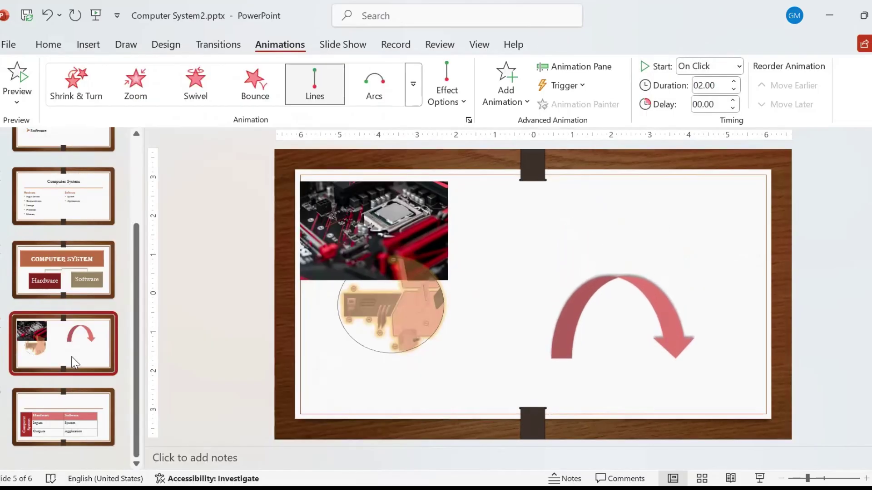
Replace the curved arrow's motion path with a Custom Path drawn freehand from the arrow, across the pictures, to the slide's lower right area.
left_click(413, 85)
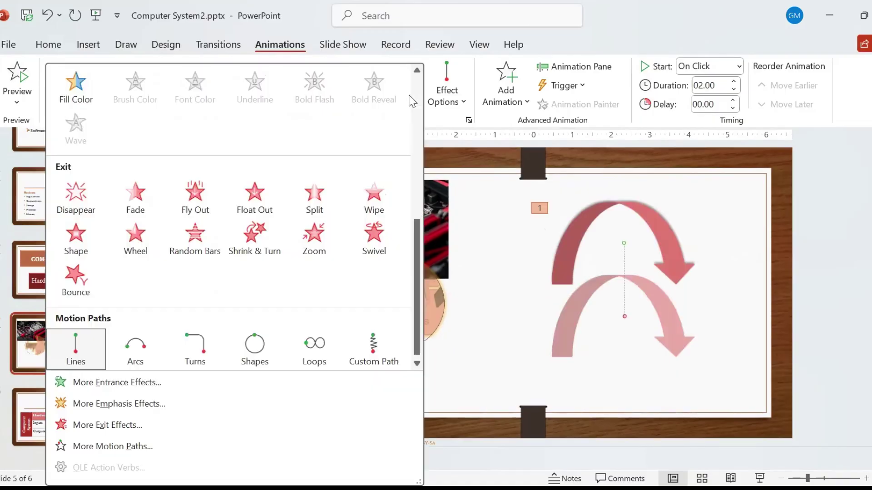
left_click(372, 353)
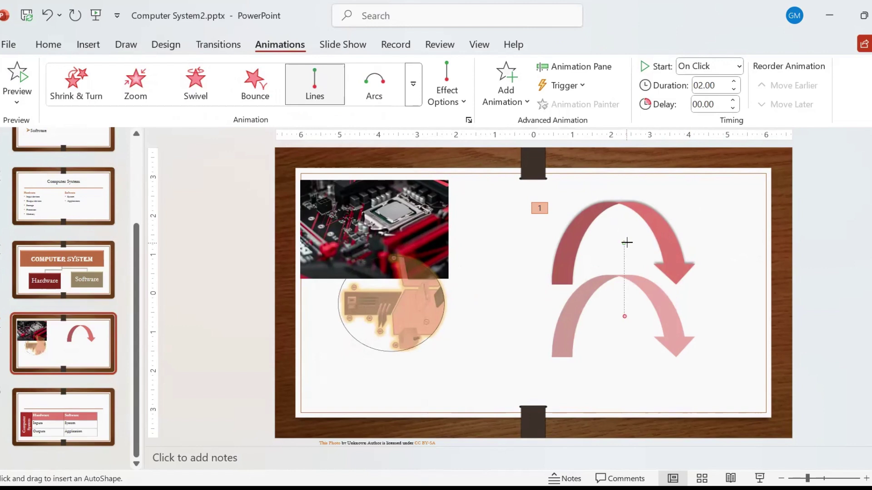
mouse_move(623, 243)
left_mouse_down()
mouse_move(506, 290)
mouse_move(433, 279)
mouse_move(362, 305)
mouse_move(465, 397)
mouse_move(695, 391)
mouse_move(704, 400)
left_mouse_up()
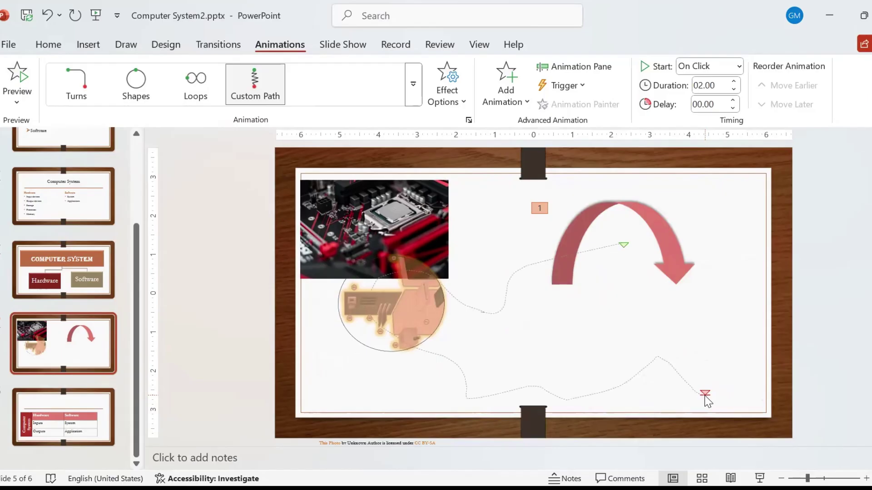
Apply the Zoom entrance animation to the table on slide 6 and open its effect options.
scroll(523, 298, "down", 1)
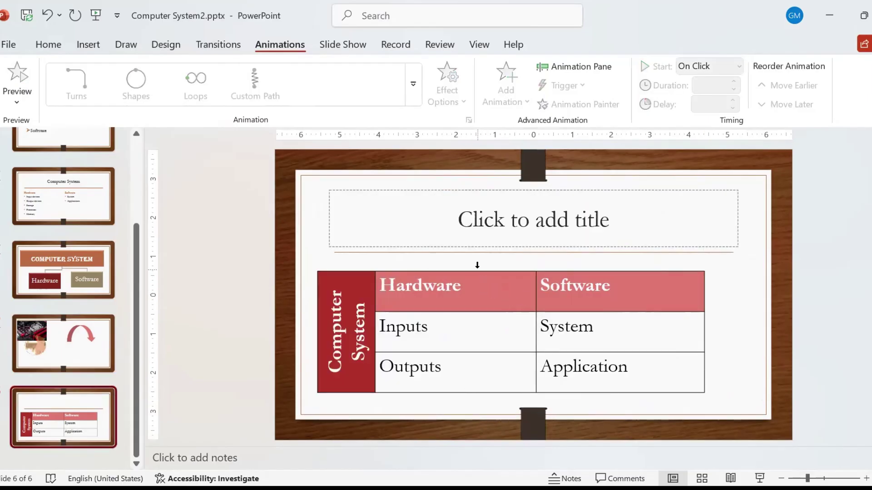
double_click(356, 282)
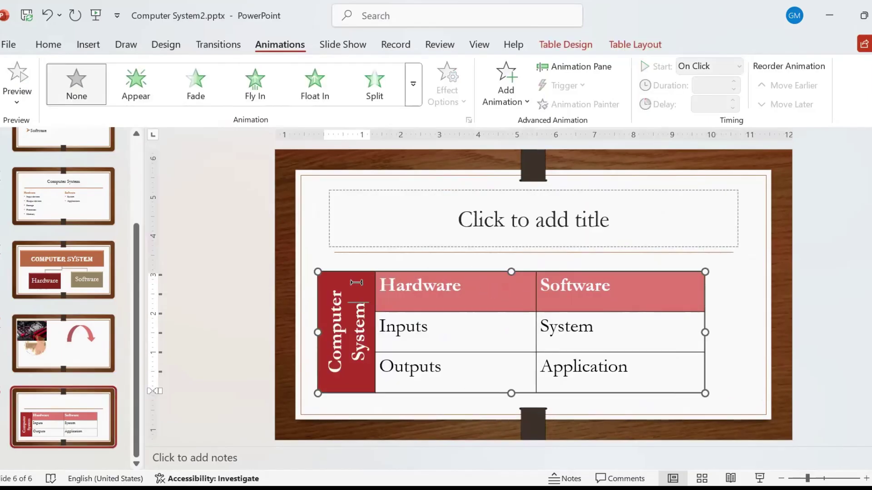
left_click(413, 84)
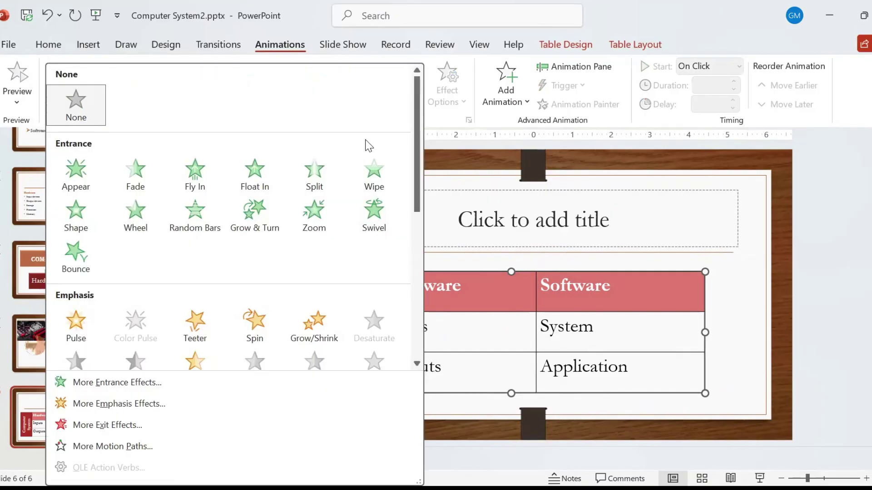
left_click(326, 211)
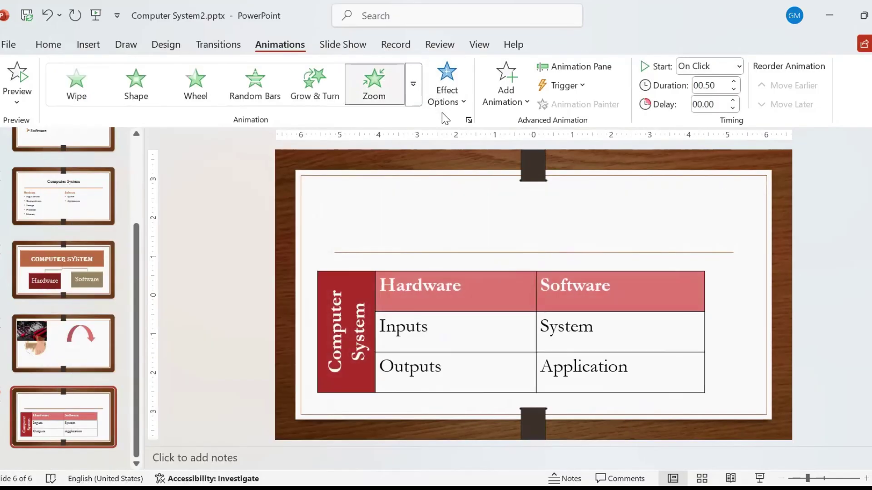
left_click(458, 104)
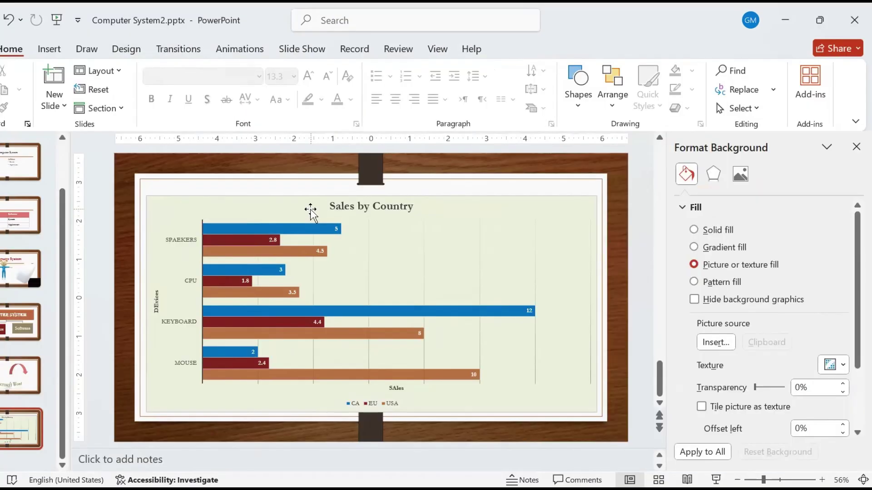
Apply the Fade entrance animation to the Sales by Country chart, with its sequence set to By Element in Category.
left_click(311, 210)
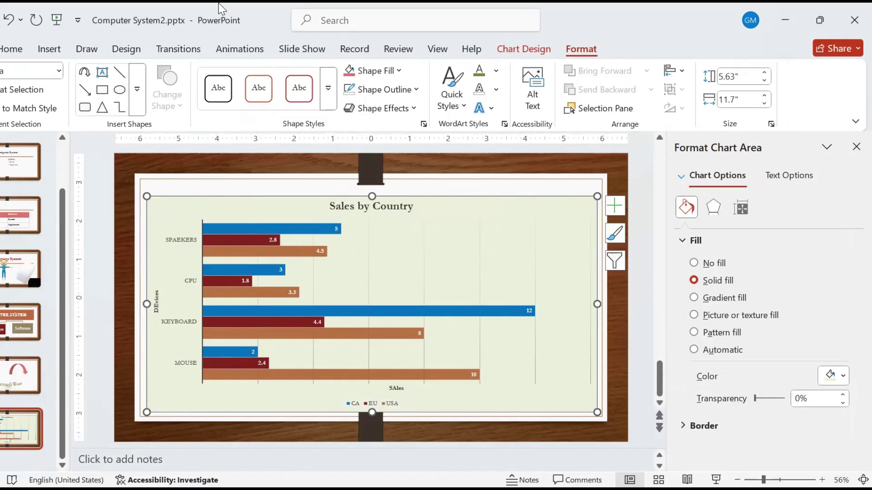
left_click(239, 49)
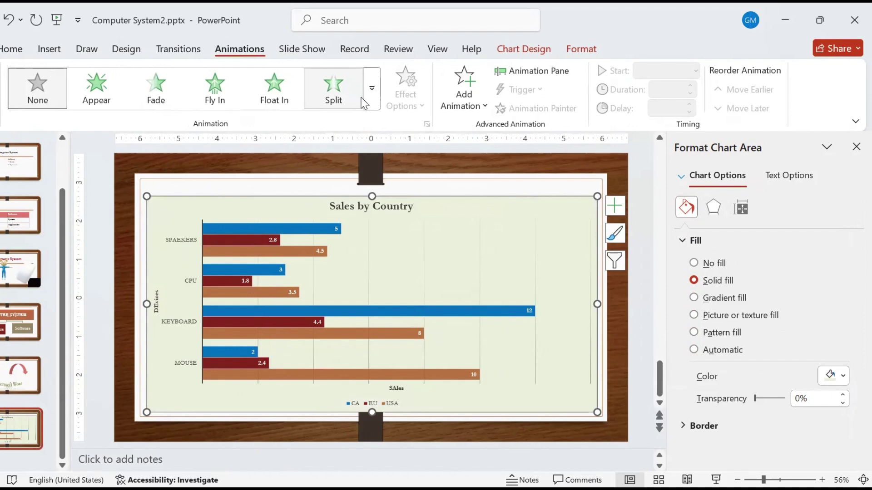
left_click(170, 93)
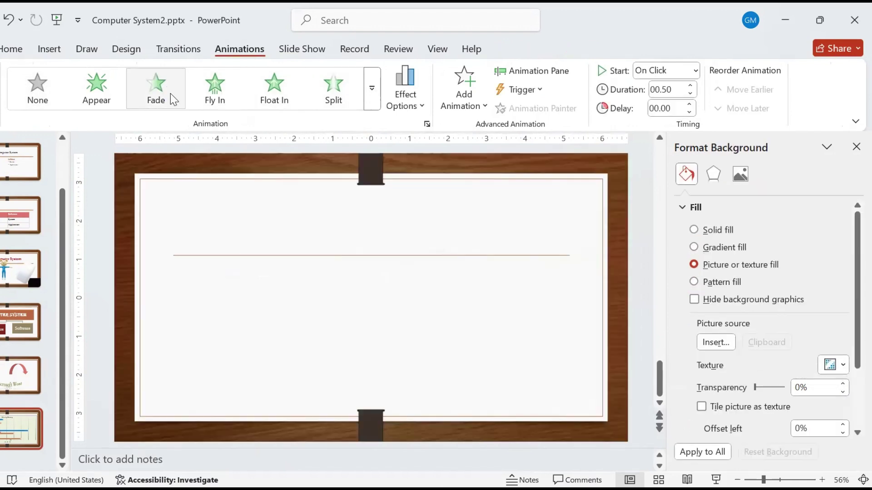
left_click(418, 105)
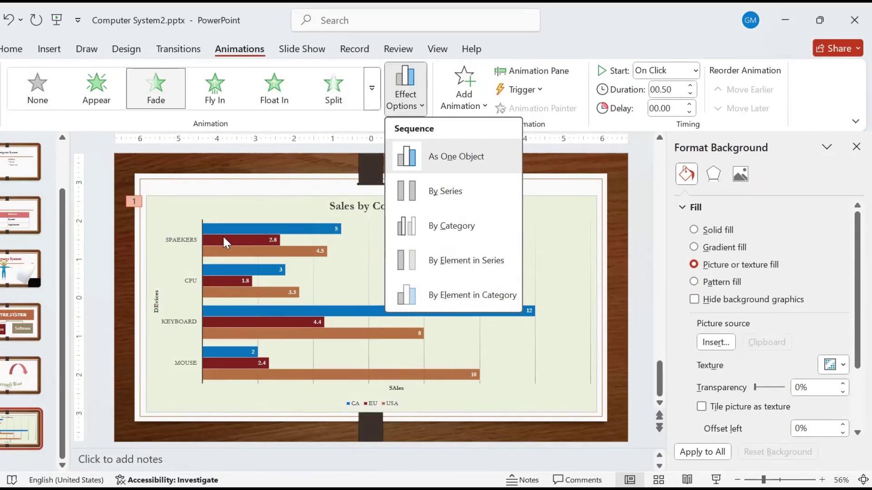
left_click(435, 298)
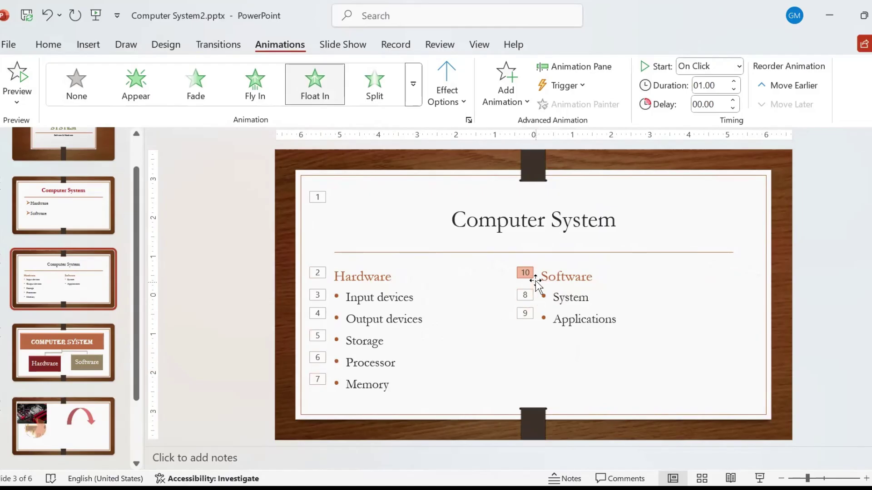
Move the Software heading's animation on slide 3 directly after Hardware's in the animation order and preview the slide's animations.
left_click(528, 297)
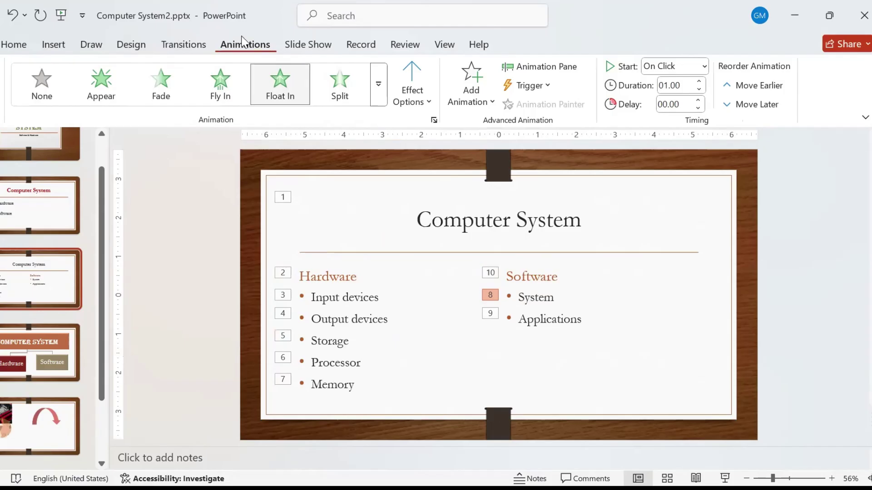
left_click(551, 68)
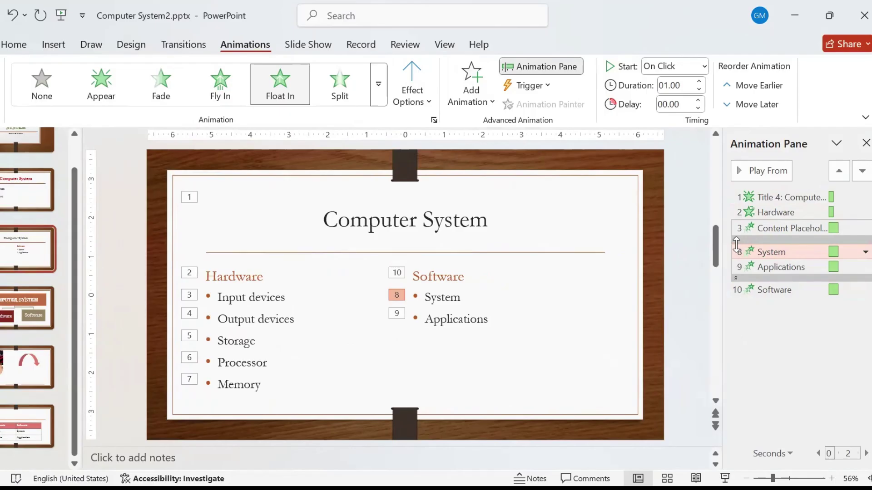
left_click(736, 238)
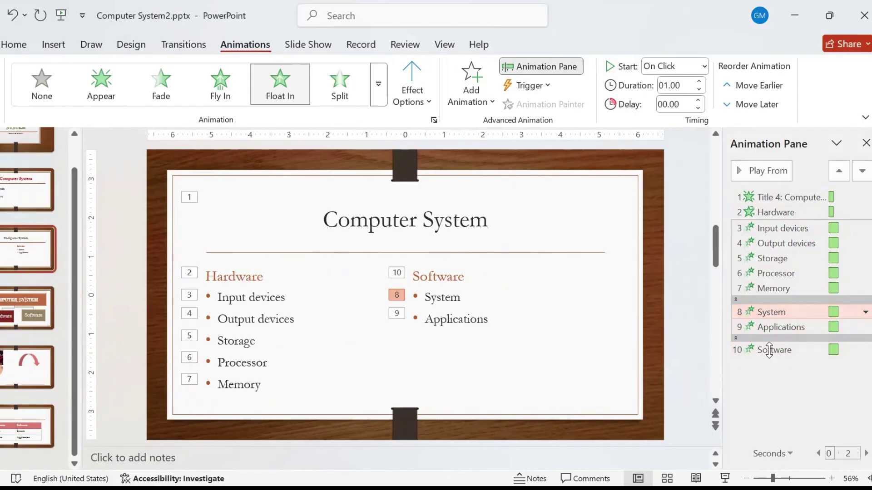
left_click_drag(769, 351, 771, 225)
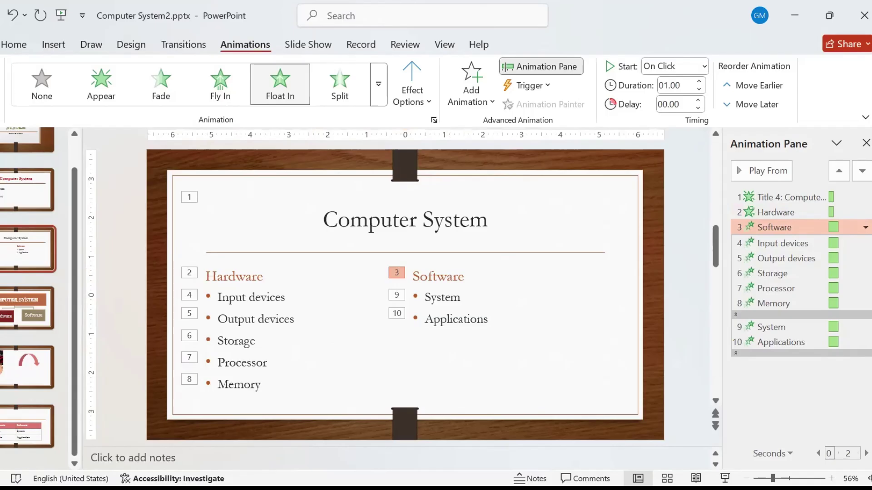
left_click(1, 82)
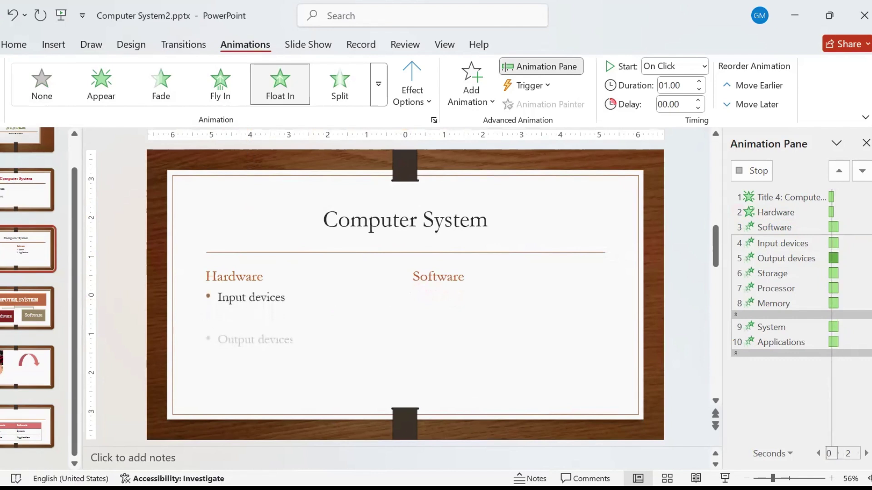
key("Escape")
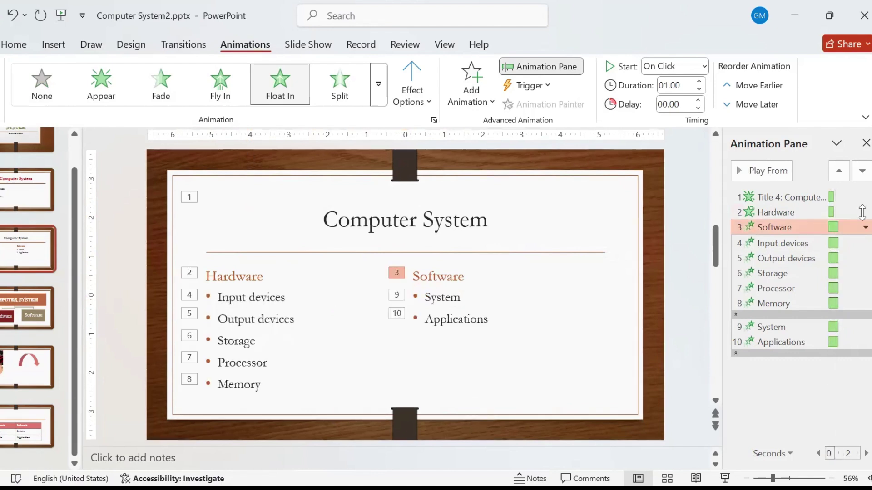
Try starting the Input devices animation After Previous with a delay of 1 second in its timing settings.
left_click(862, 245)
left_click(864, 245)
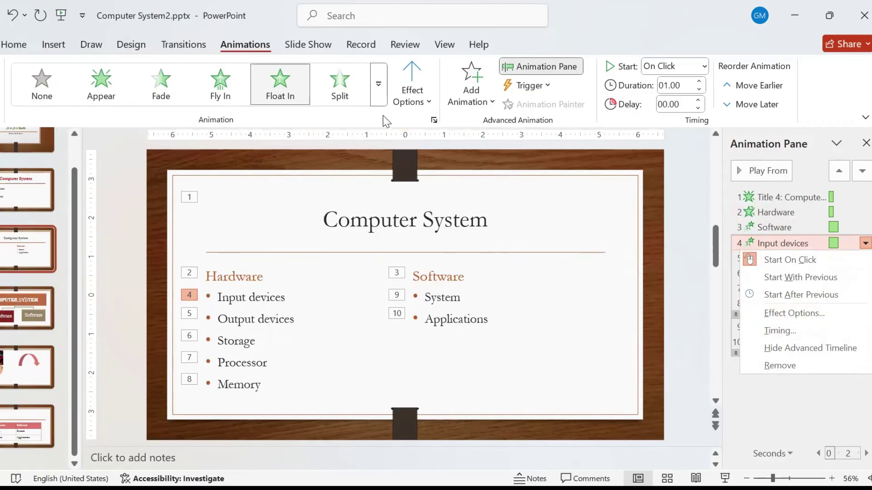
left_click(774, 332)
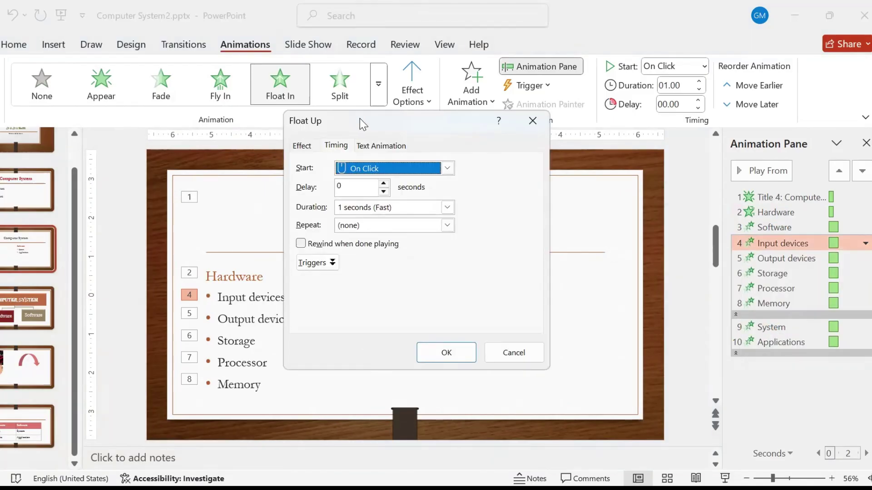
left_click_drag(360, 118, 571, 145)
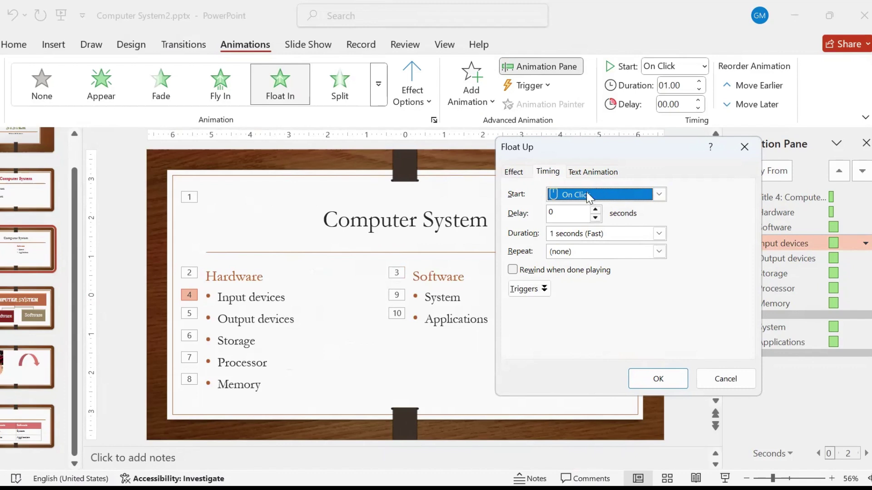
left_click(659, 195)
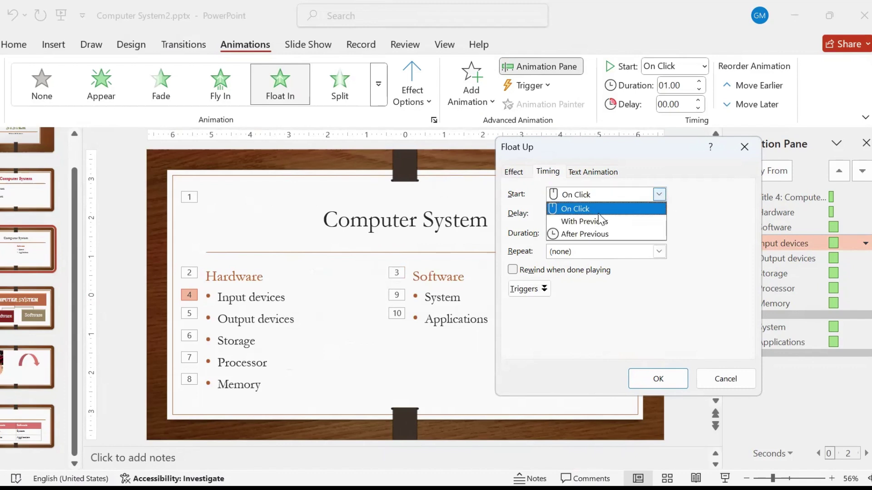
left_click(589, 235)
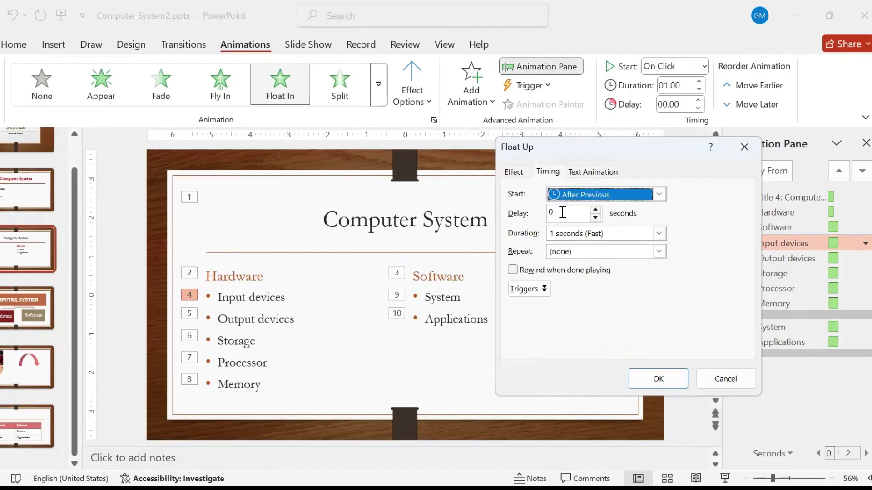
left_click(558, 213)
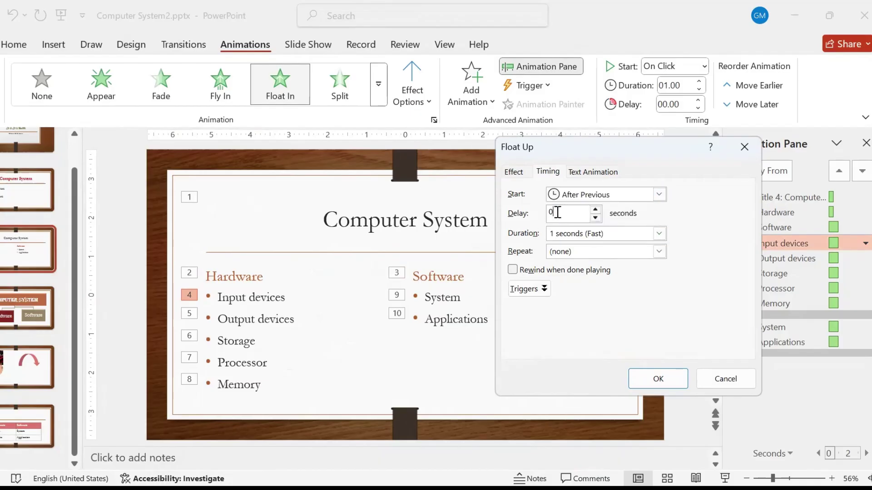
double_click(557, 212)
type("1")
Review the duration and repeat choices for the Input devices animation, and discard the timing changes.
left_click(660, 234)
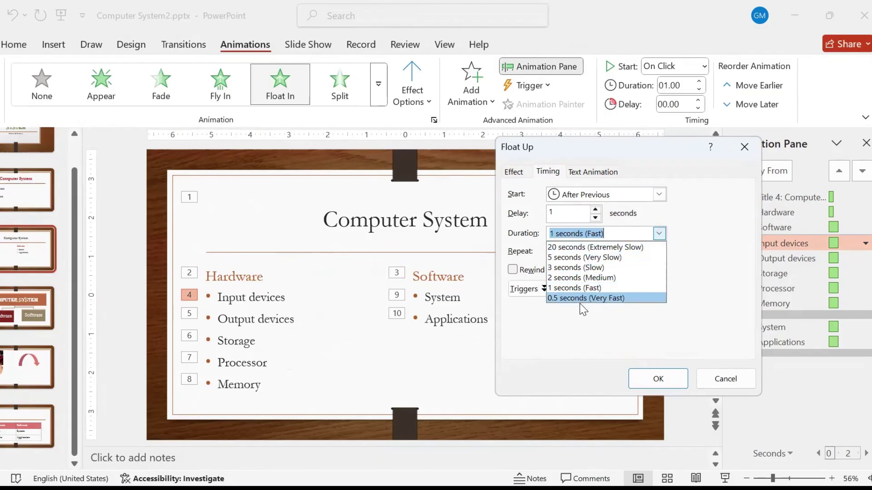
left_click(663, 234)
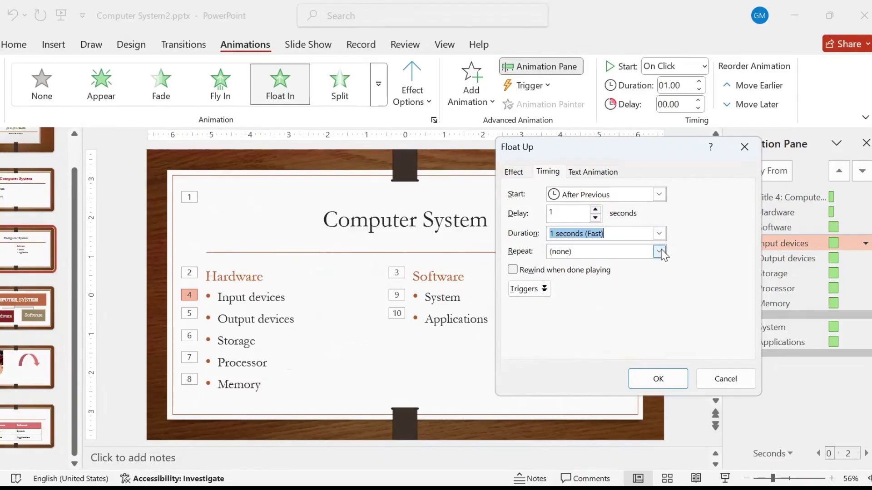
left_click(659, 252)
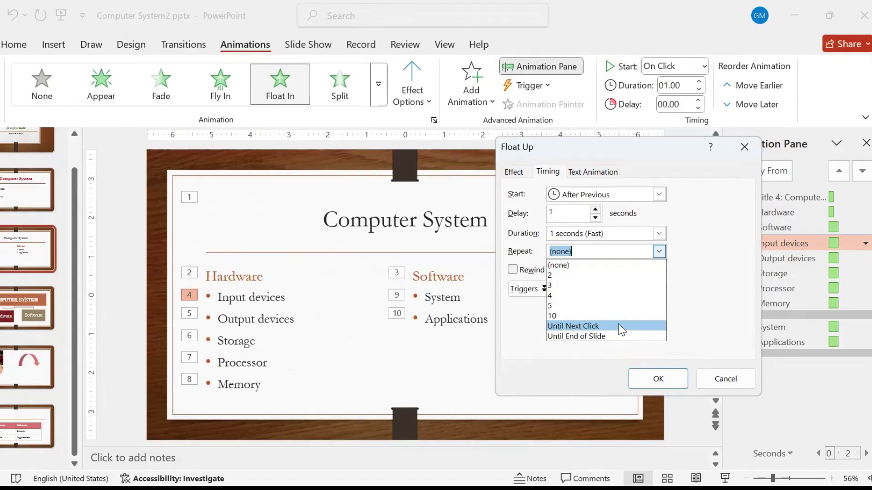
left_click(658, 233)
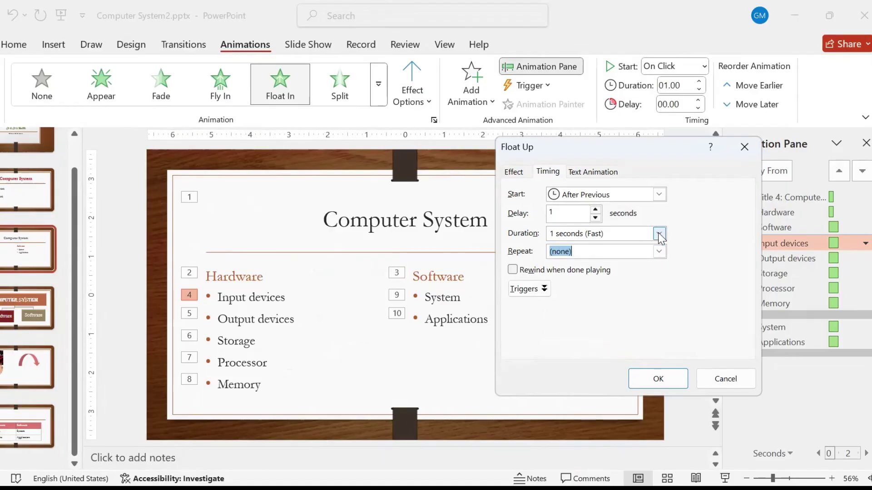
left_click(726, 379)
Check the remaining options for the Input devices animation and close the Animation Pane.
left_click(865, 243)
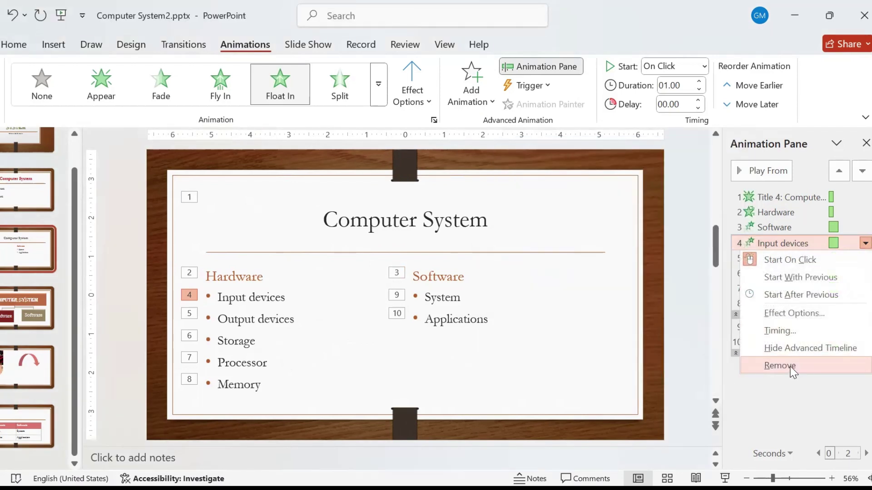
left_click(706, 324)
left_click(865, 139)
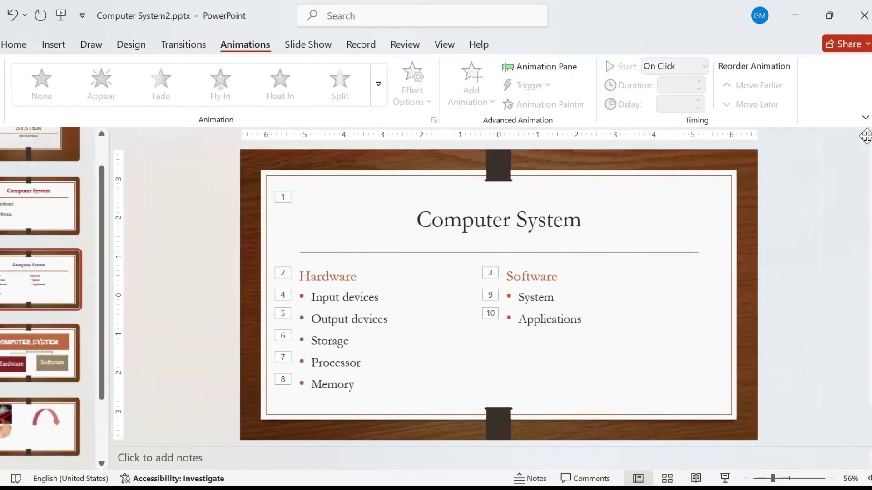
Go to slide 2 and display the presentation in Slide Sorter view.
key("Page_Up")
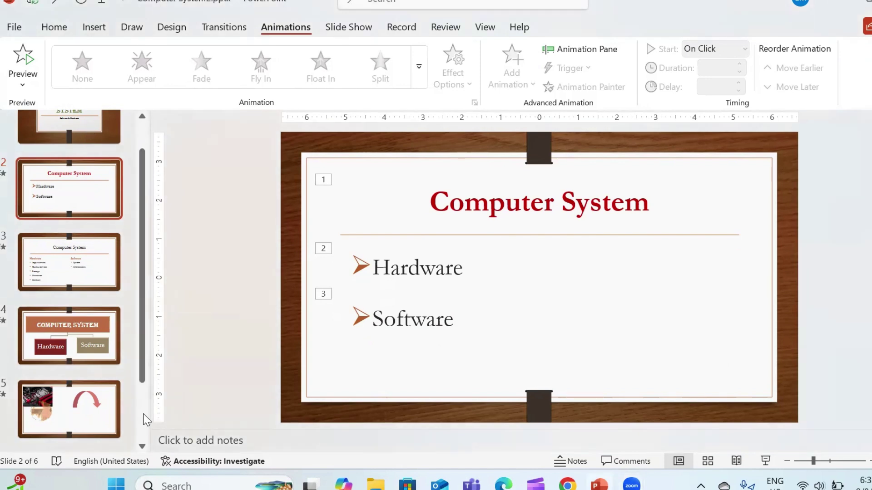
scroll(140, 366, "down", 3)
scroll(134, 272, "up", 4)
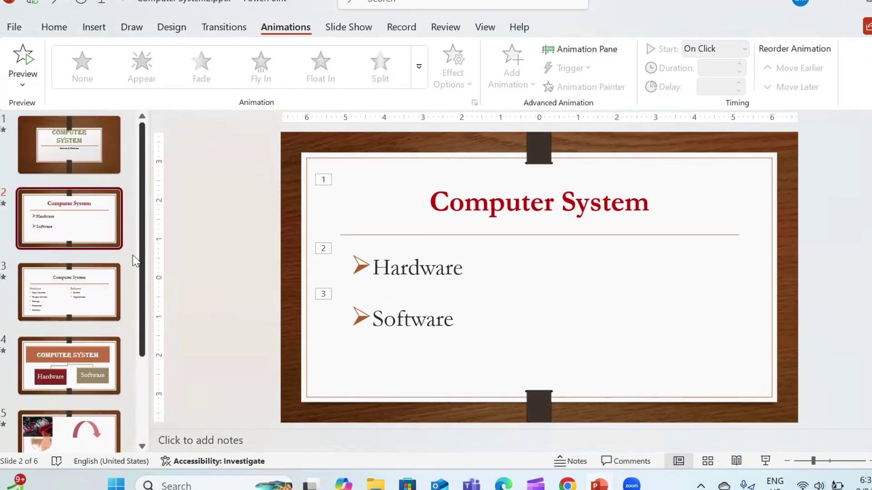
left_click(704, 461)
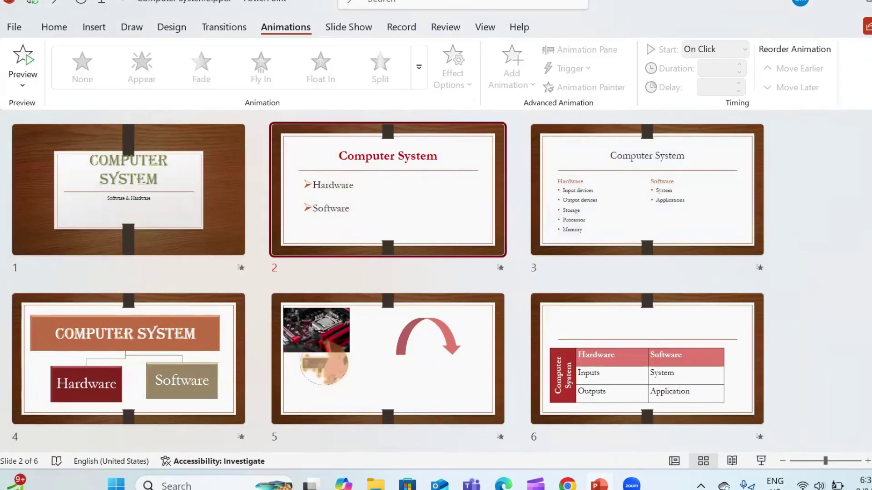
Reorder the slides, moving the two-column Hardware and Software slide to position 2 and the table slide to position 3.
right_click(871, 276)
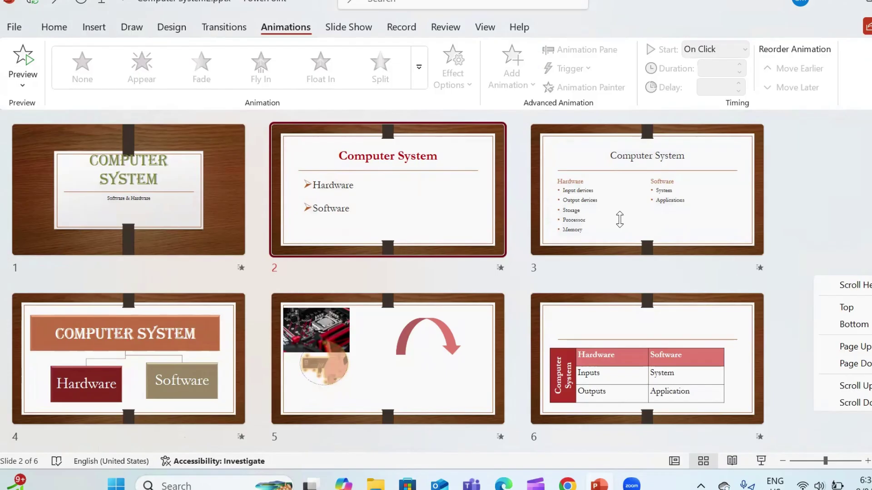
left_click_drag(677, 204, 424, 203)
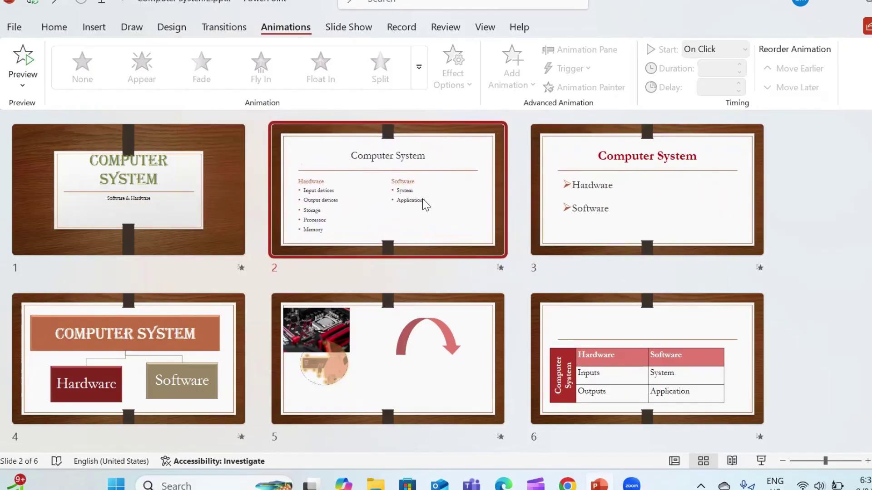
left_click(662, 374)
left_click_drag(663, 373, 618, 192)
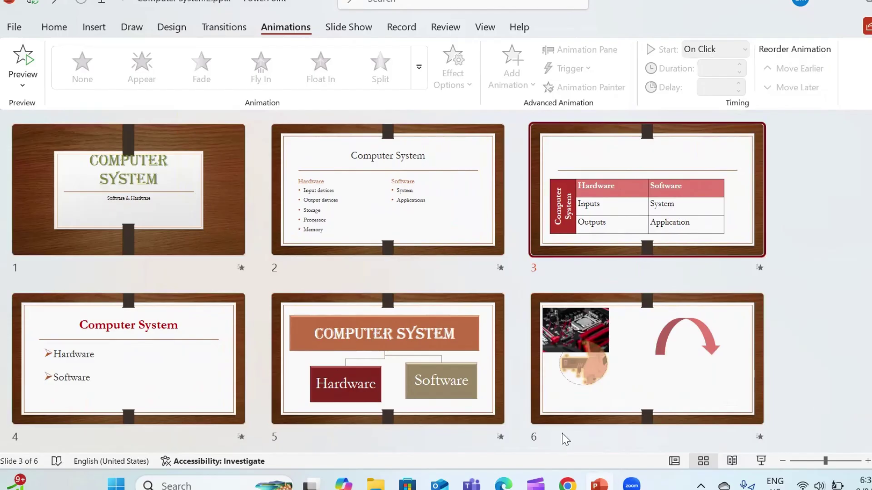
Play the table slide in Reading View, advance to the next slide, and return to Slide Sorter view.
left_click(732, 460)
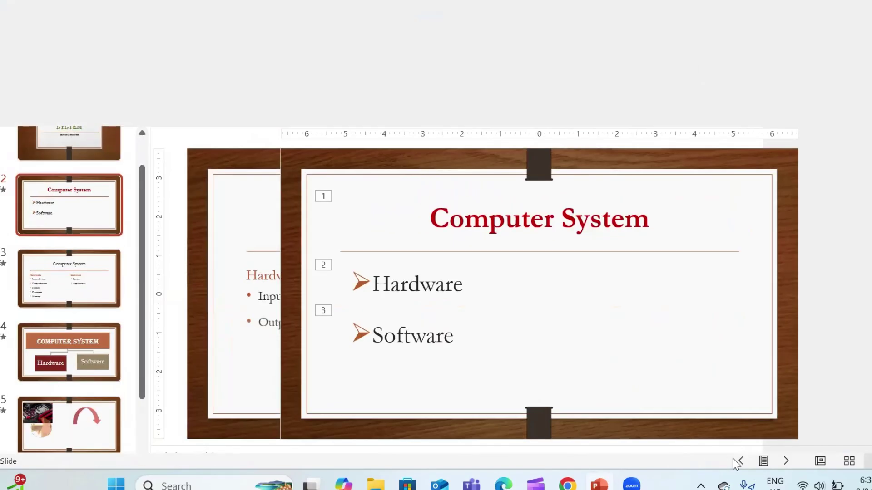
left_click(871, 232)
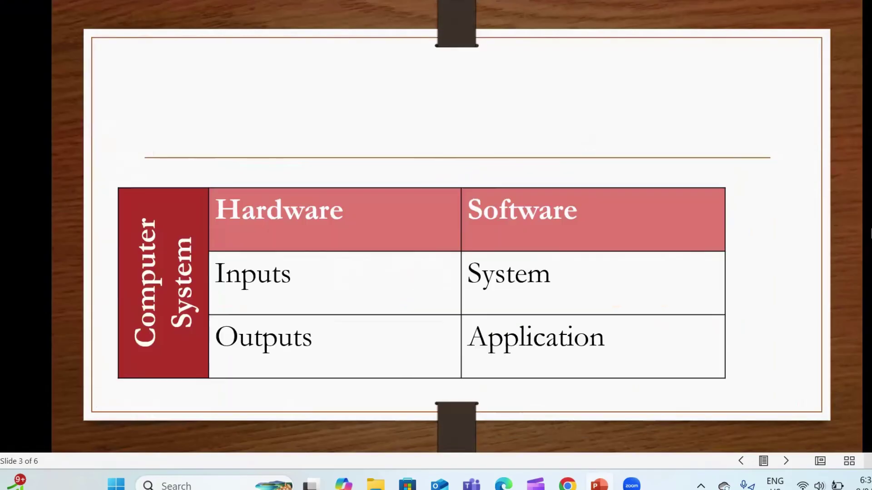
left_click(871, 233)
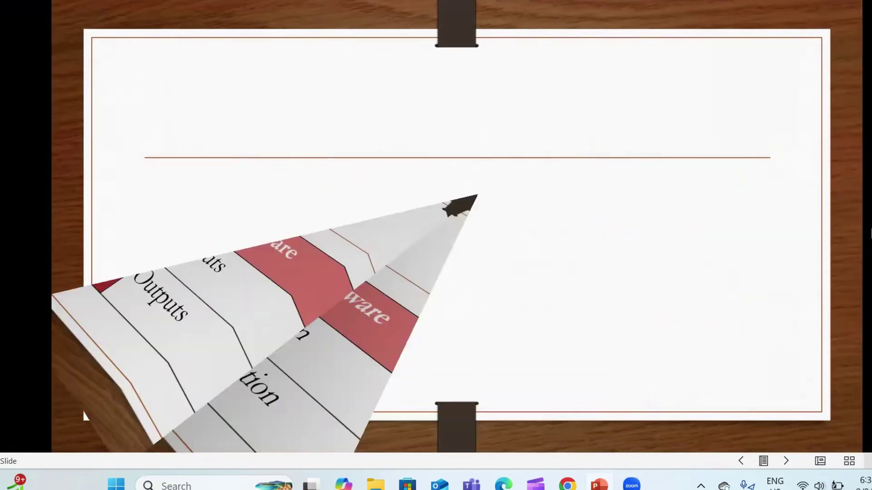
key("Escape")
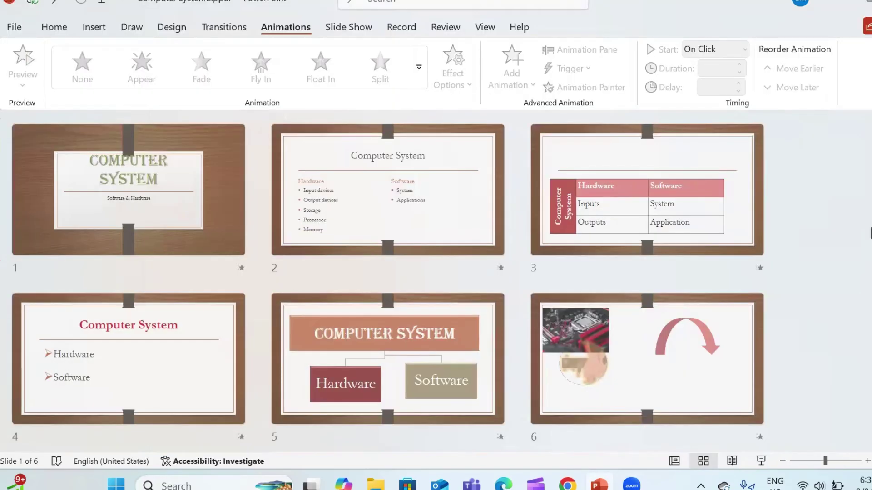
Start the slide show of the reordered presentation.
left_click(761, 461)
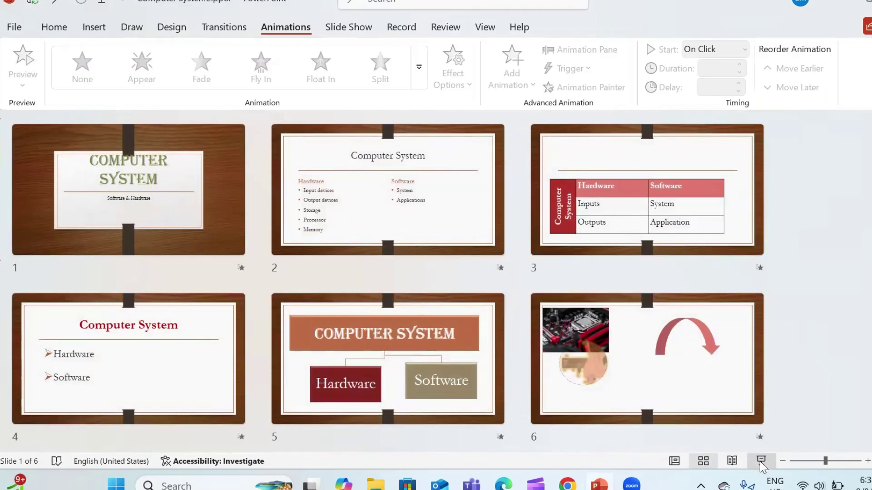